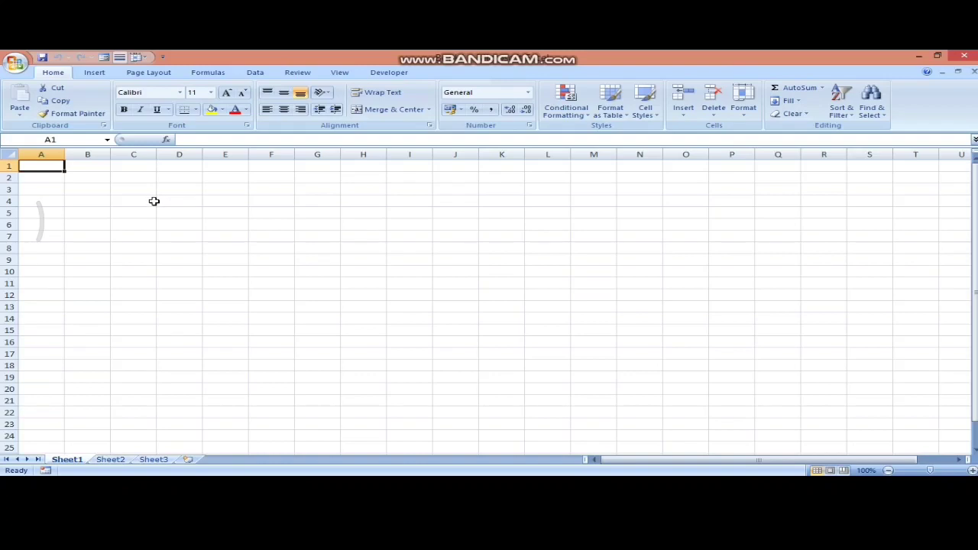
- Select the sample range C4:G11, deselect it at I5, and show the Formulas ribbon's name tools
left_click_drag(152, 198, 303, 285)
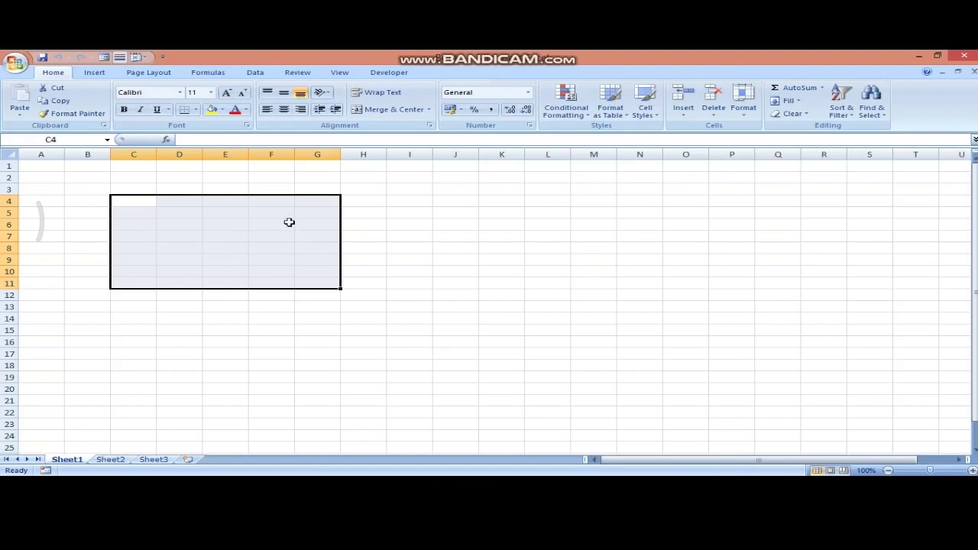
left_click(406, 214)
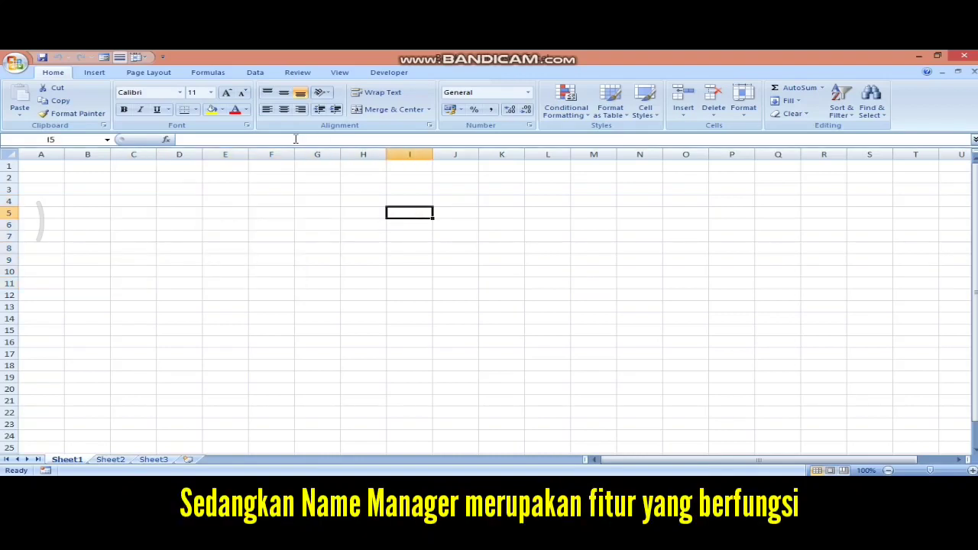
left_click(213, 74)
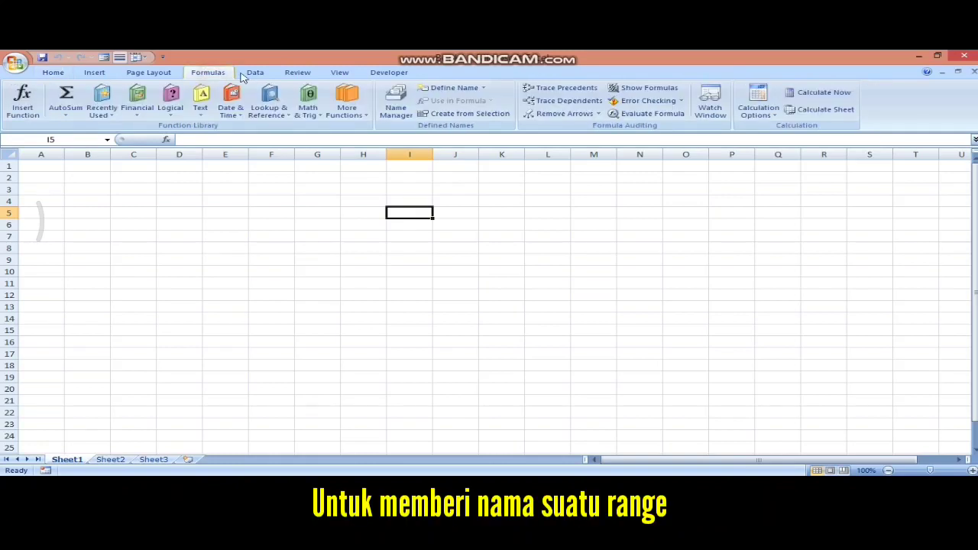
- Define the workbook-scoped name 'ali' referring to Sheet1!$D$6:$G$11 through Name Manager
left_click(401, 104)
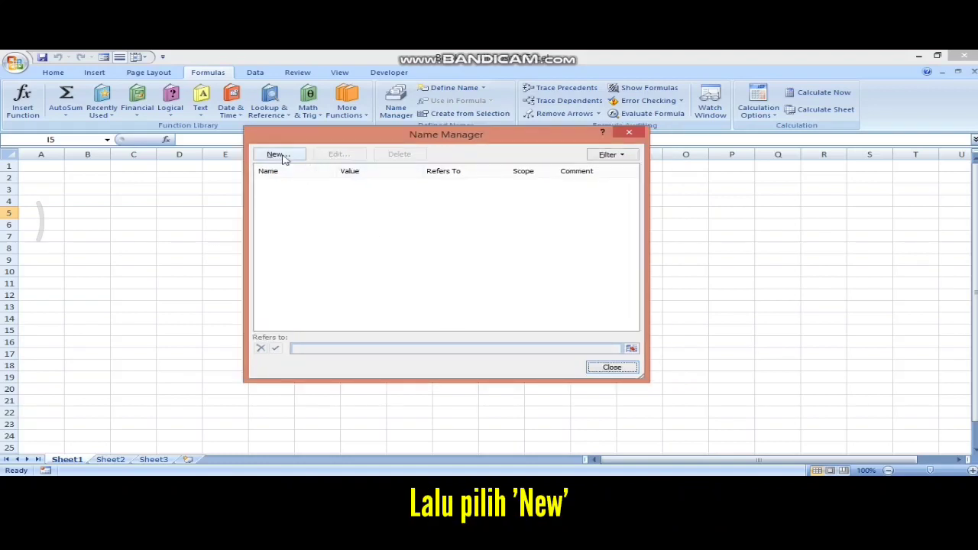
left_click(276, 154)
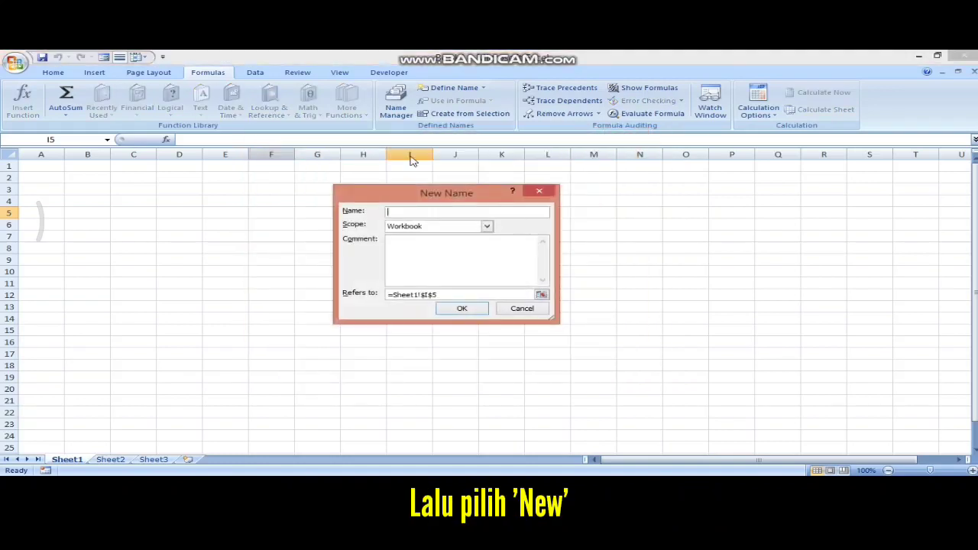
left_click(430, 209)
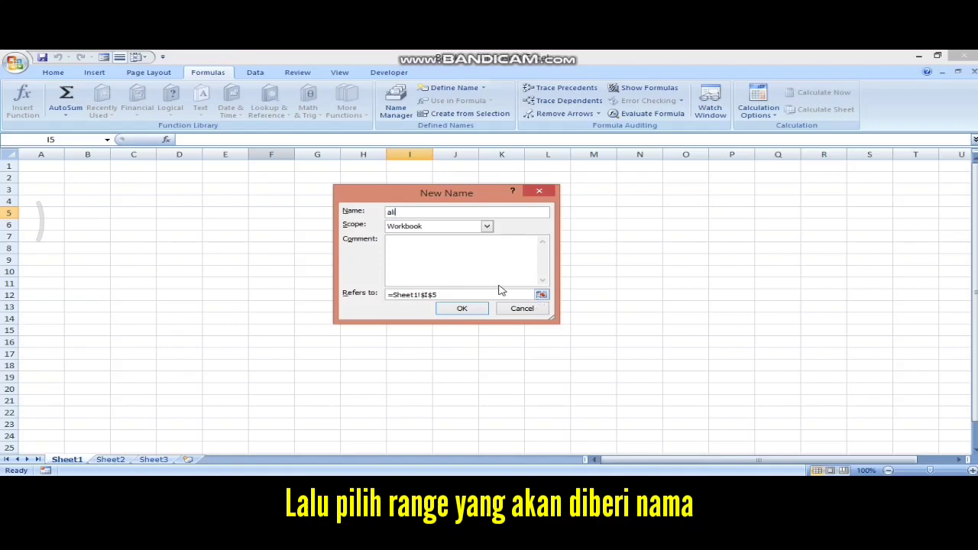
left_click(540, 295)
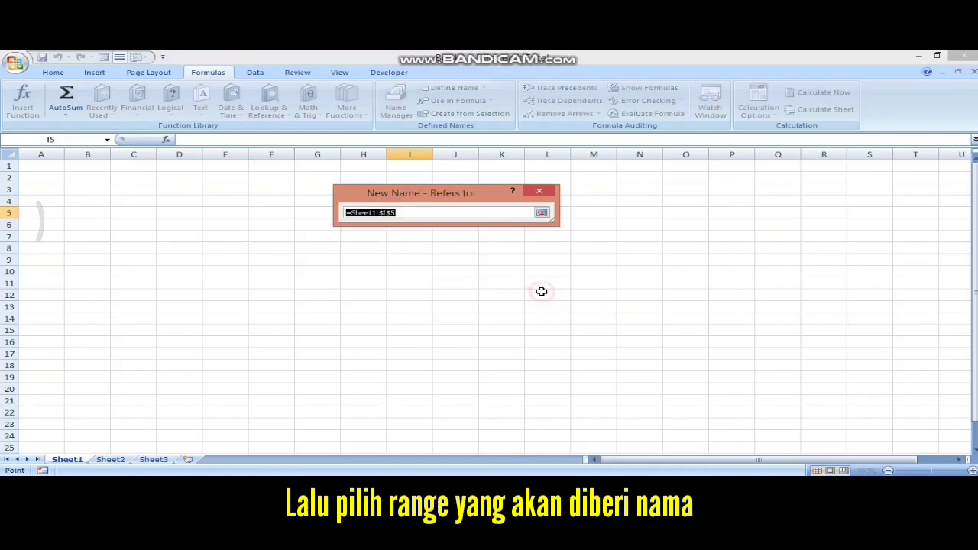
left_click_drag(170, 225, 328, 286)
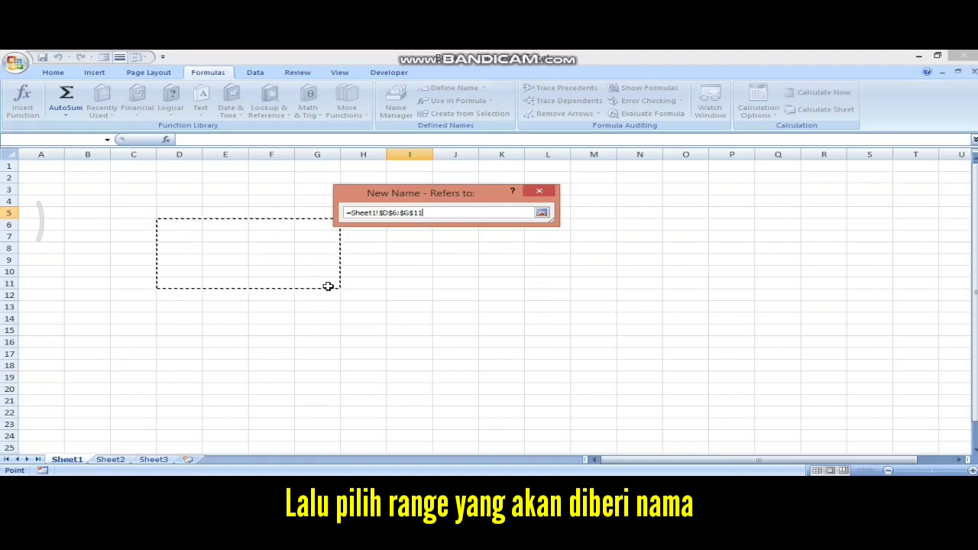
left_click(542, 212)
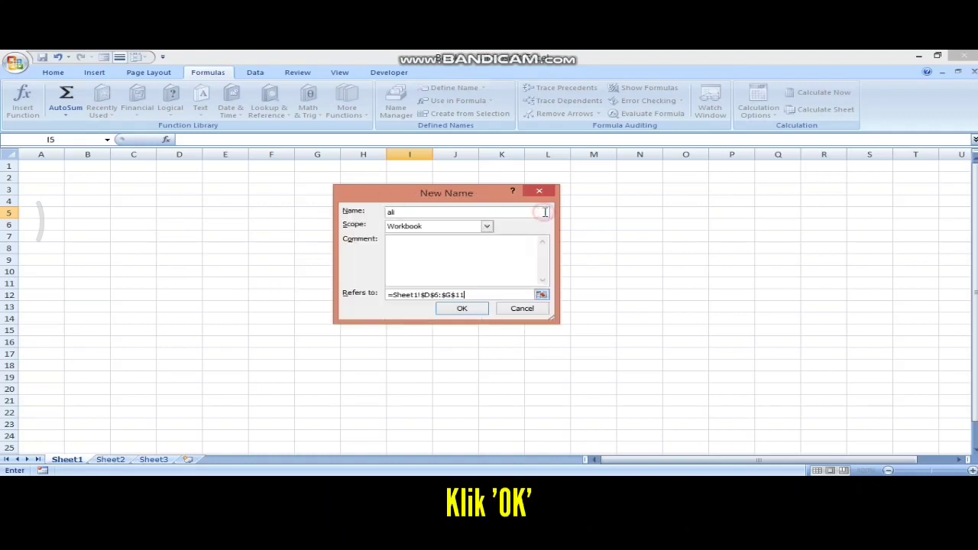
left_click(457, 311)
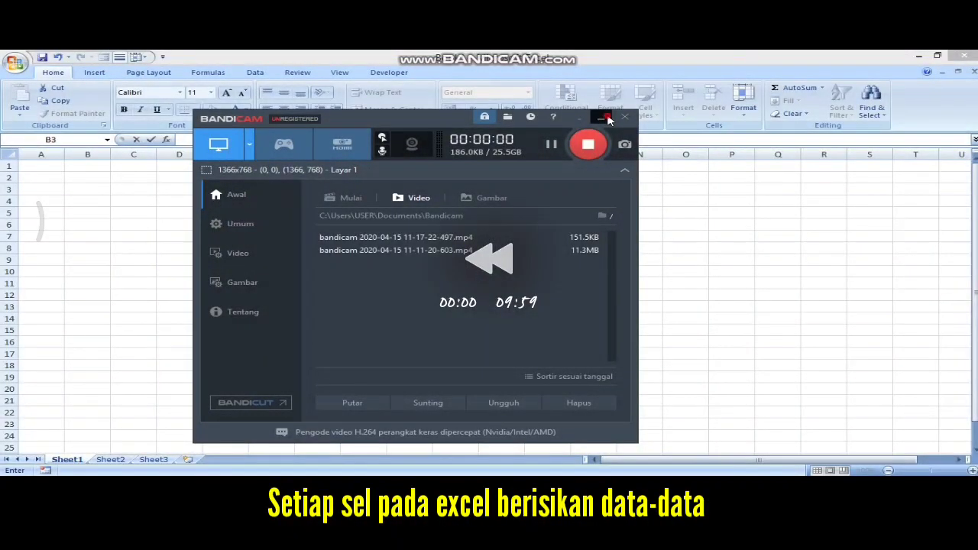
- Return to the sheet showing the Data Angka examples 20000, 20000, -20000 and $20000
left_click(608, 120)
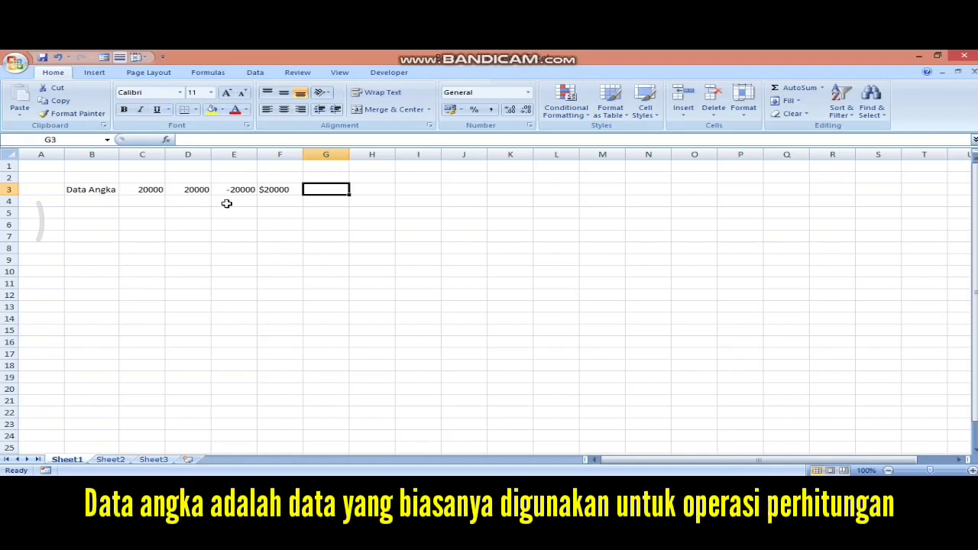
- Enter -25 in cell E4 and the text A-Z in cell C4
left_click(227, 204)
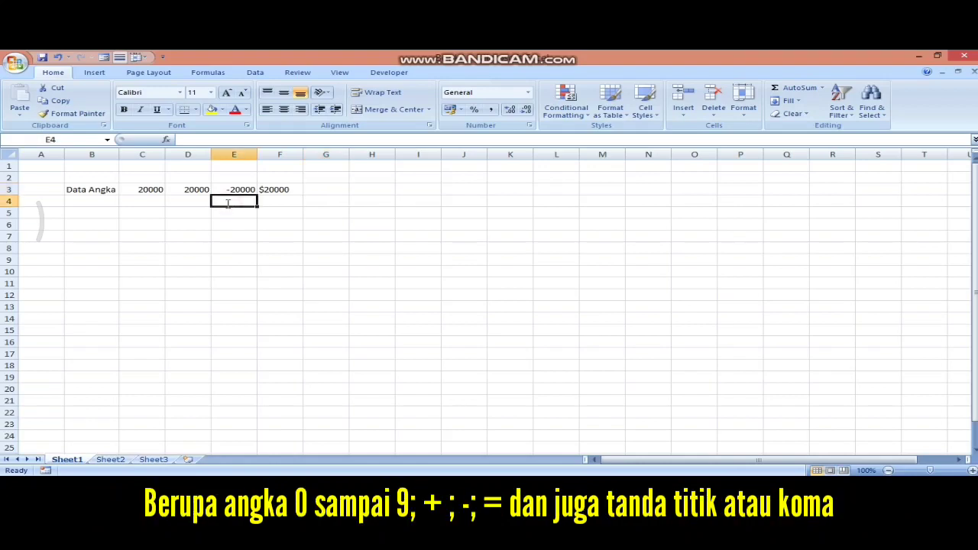
type("-")
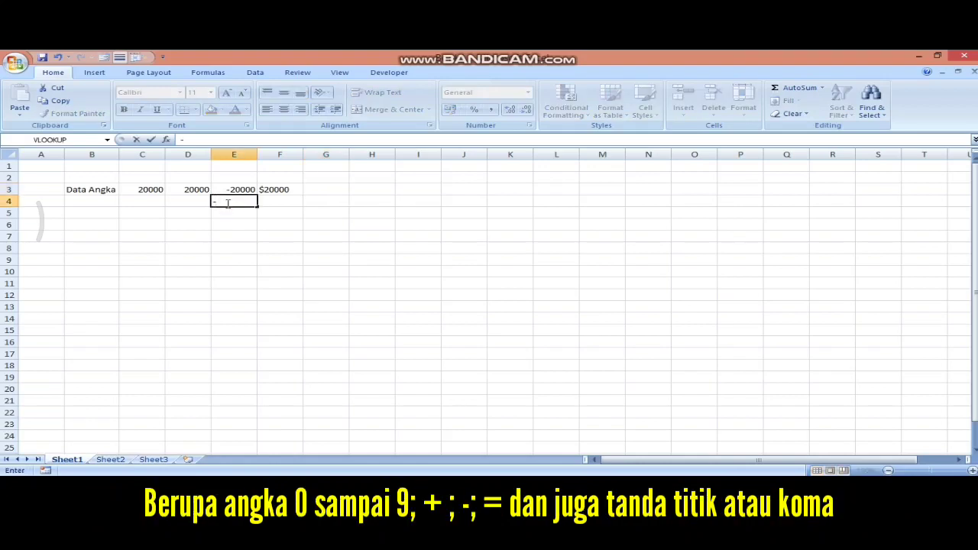
type("25")
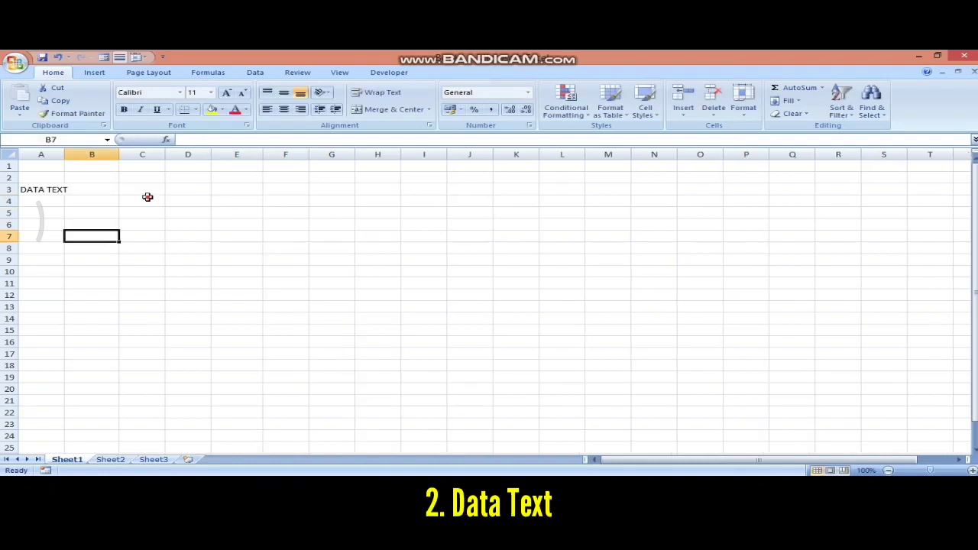
left_click(147, 197)
type("A")
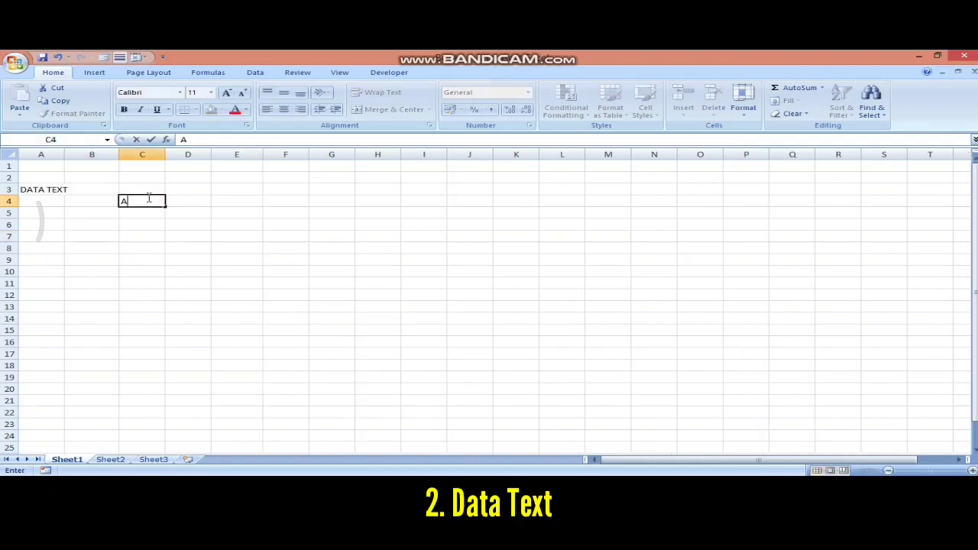
type("-Z")
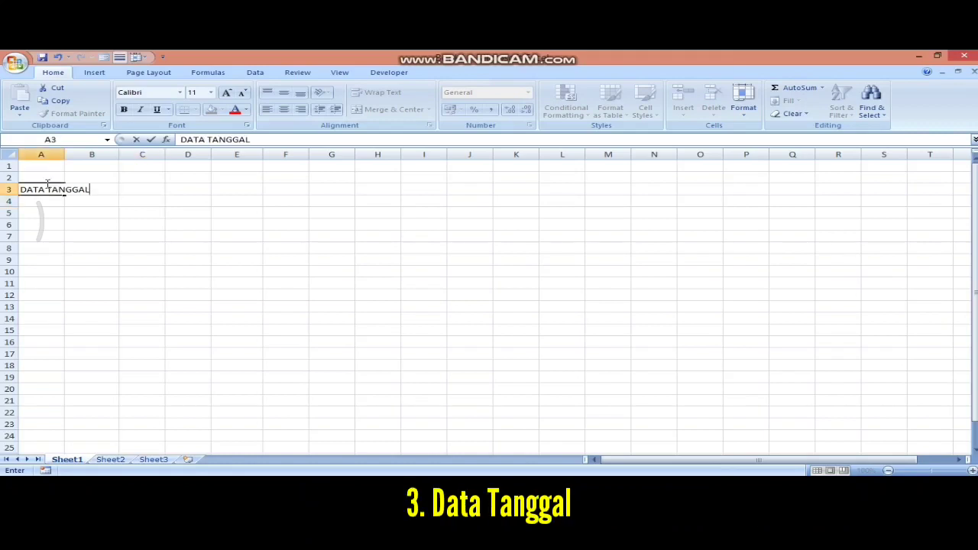
- Confirm the DATA TANGGAL heading in A3 and enter the date 5/4/1974 in C3
key("Tab")
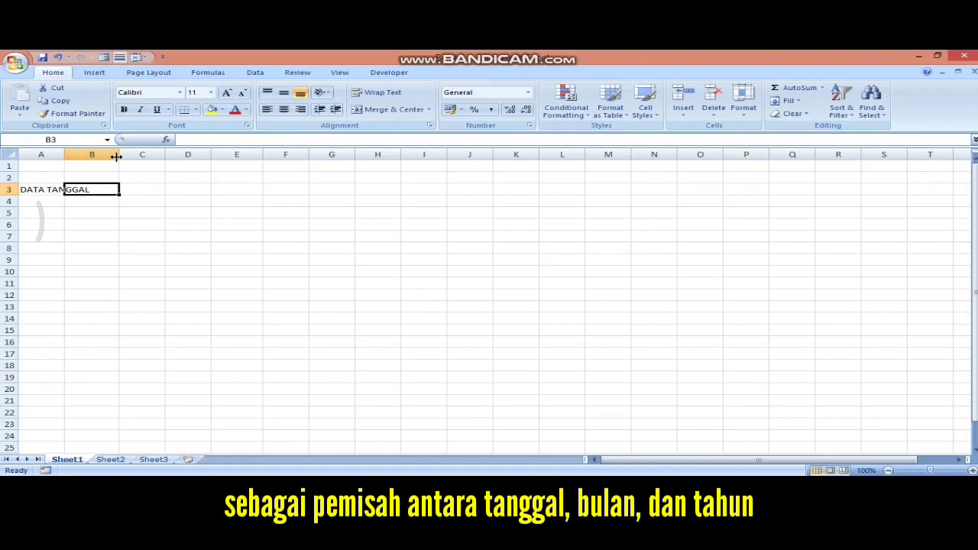
left_click(138, 191)
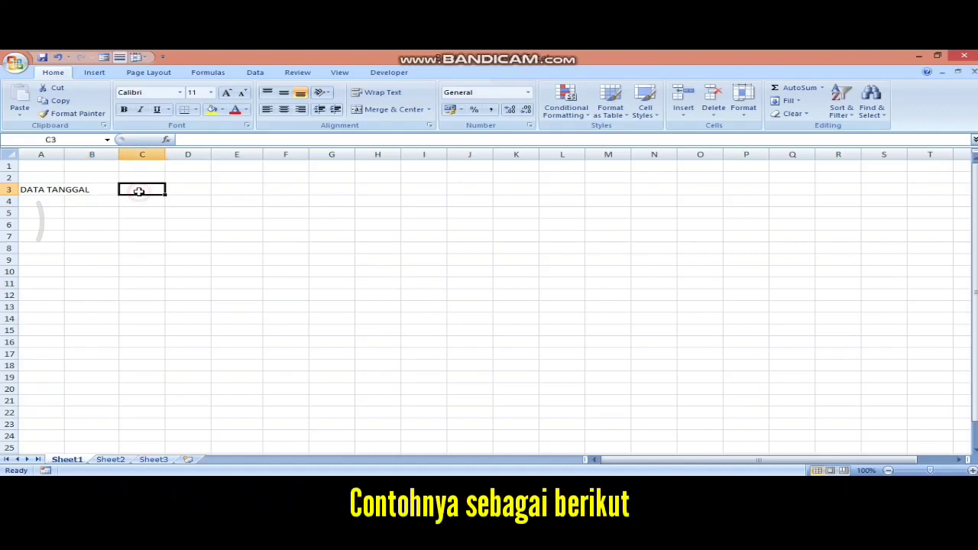
type("5/")
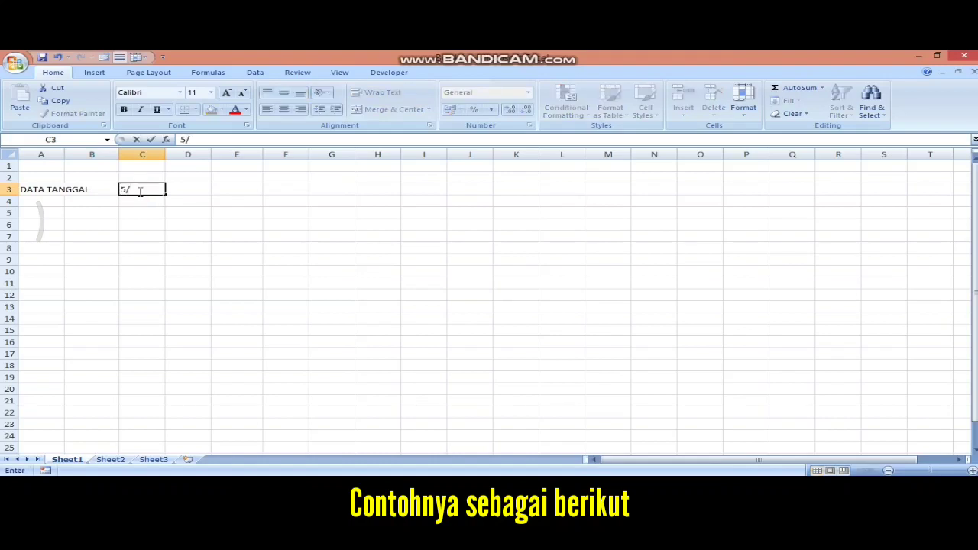
type("4/1974")
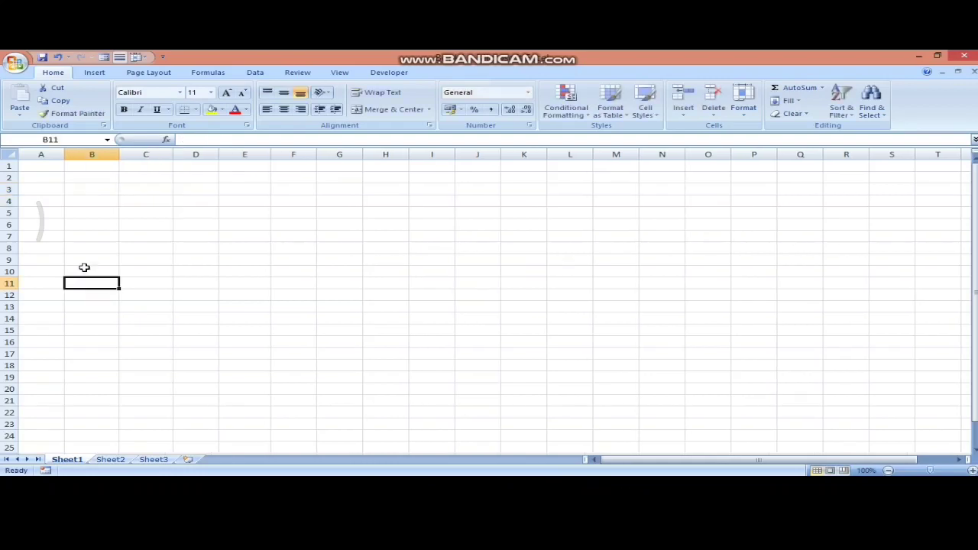
- Enter the heading DATA FUNGSI in A2 and autofit column A to it
left_click(33, 178)
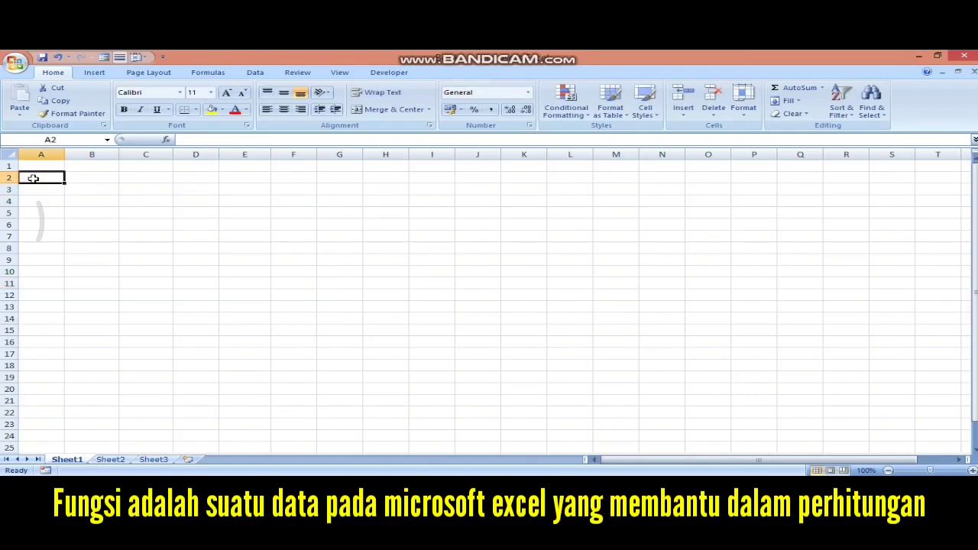
type("DATA")
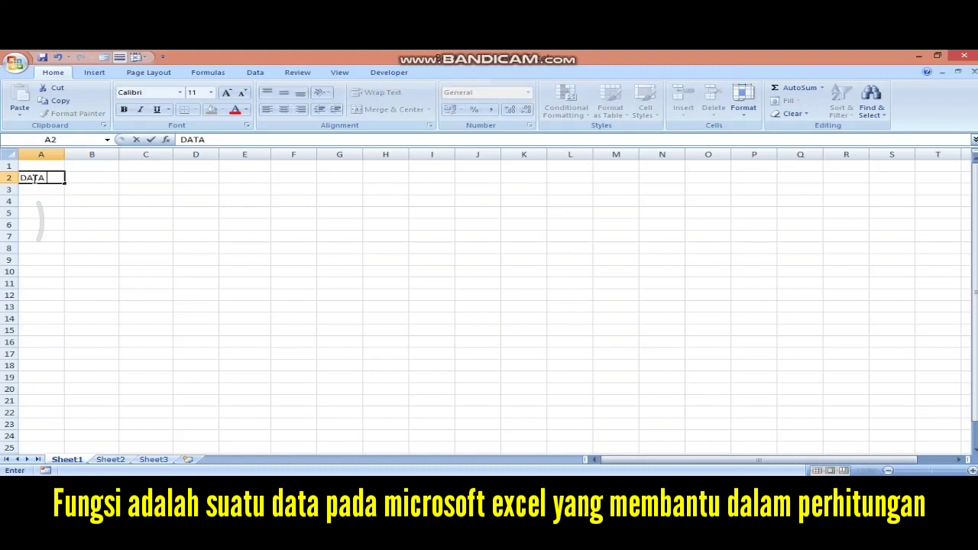
type(" FUNGSI")
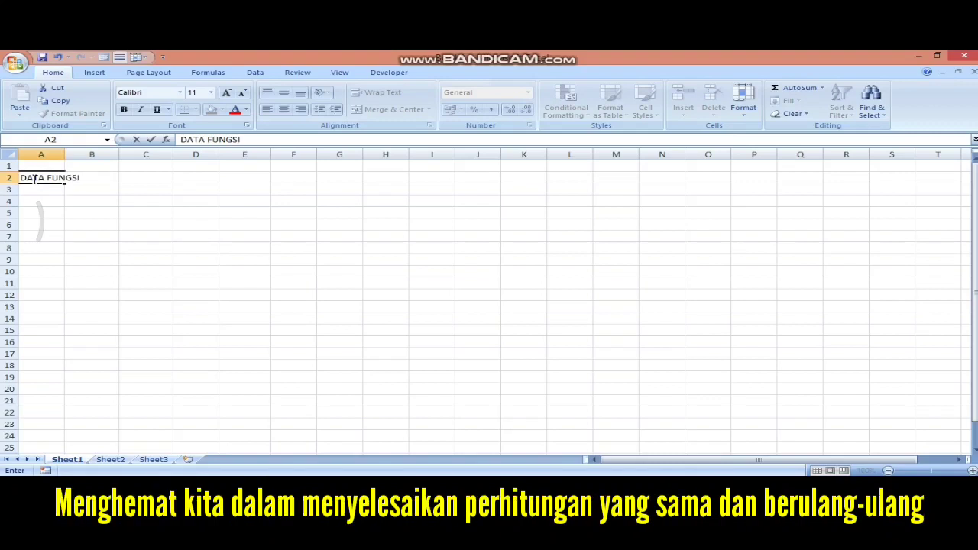
key("Tab")
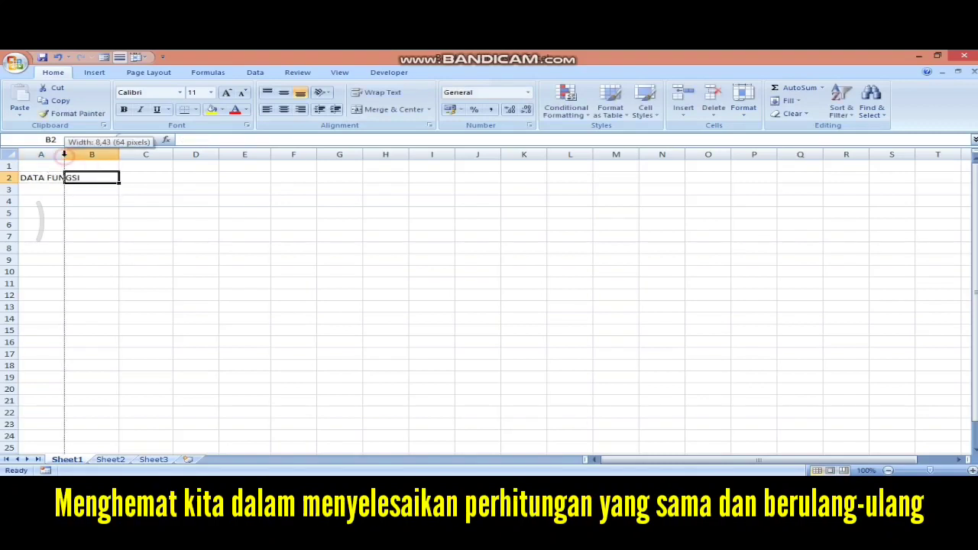
double_click(65, 155)
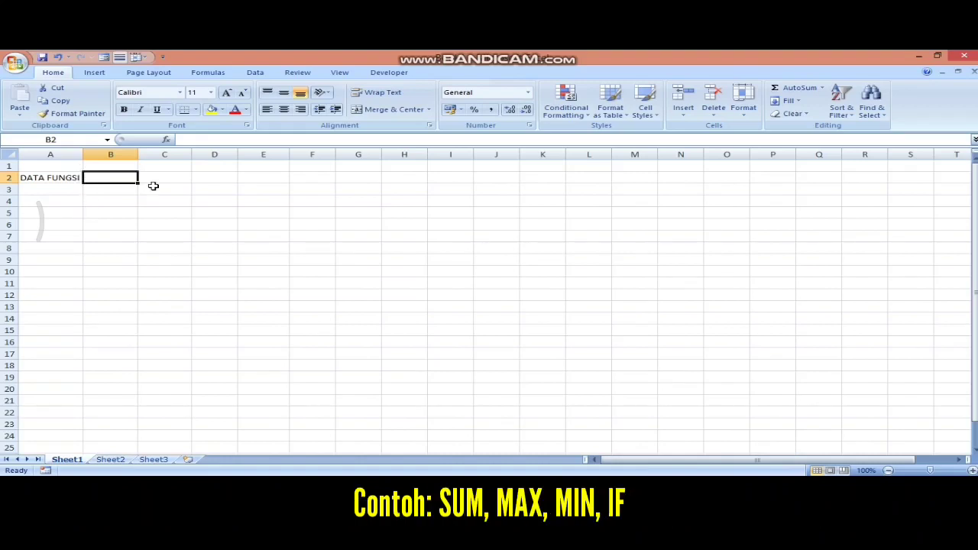
- List the function names SUM, MAX, MIN and IF down the rows below the heading
type("SUM")
key("Return")
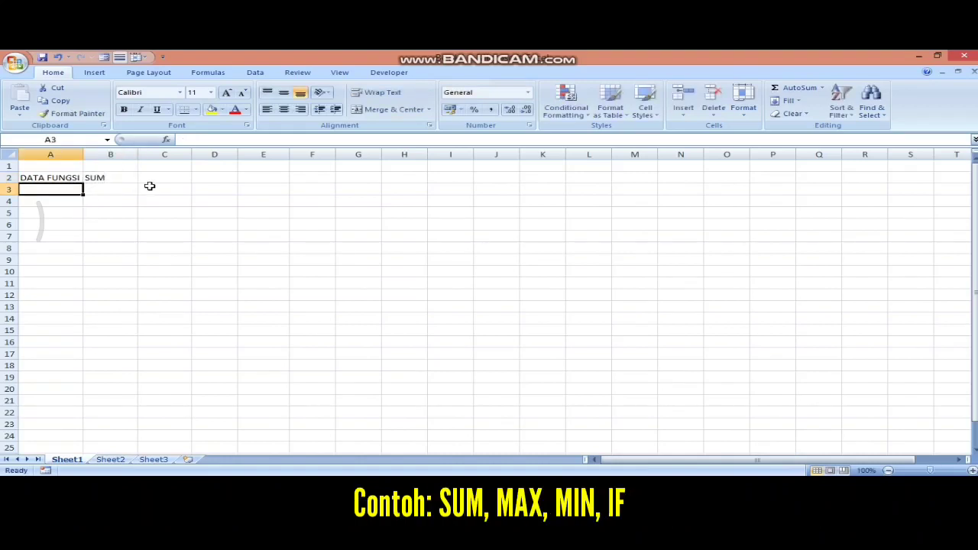
left_click(126, 191)
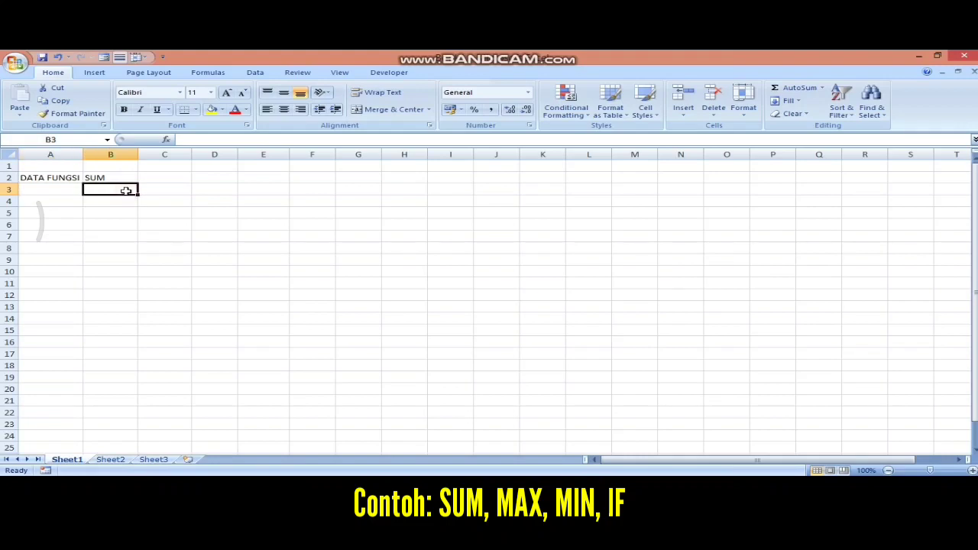
type("MAX")
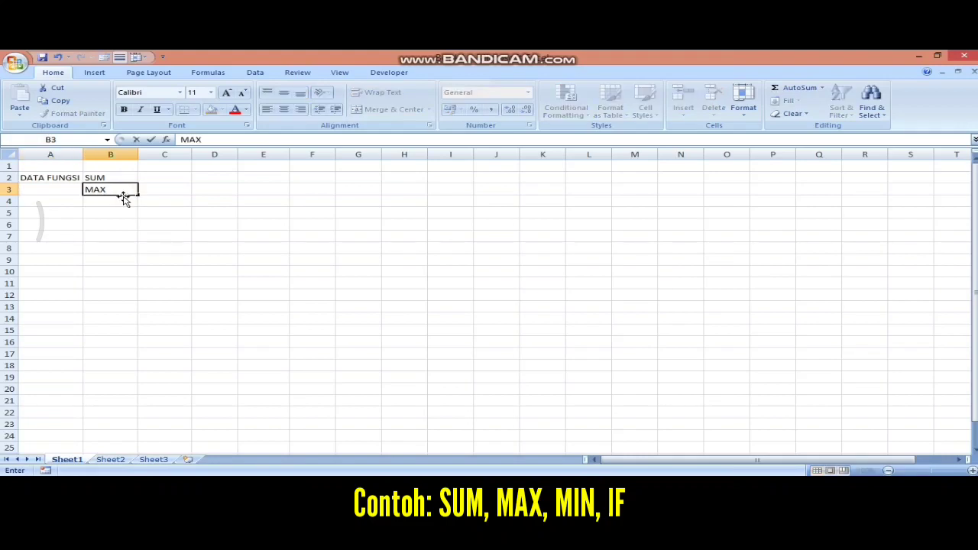
key("Return")
type("M")
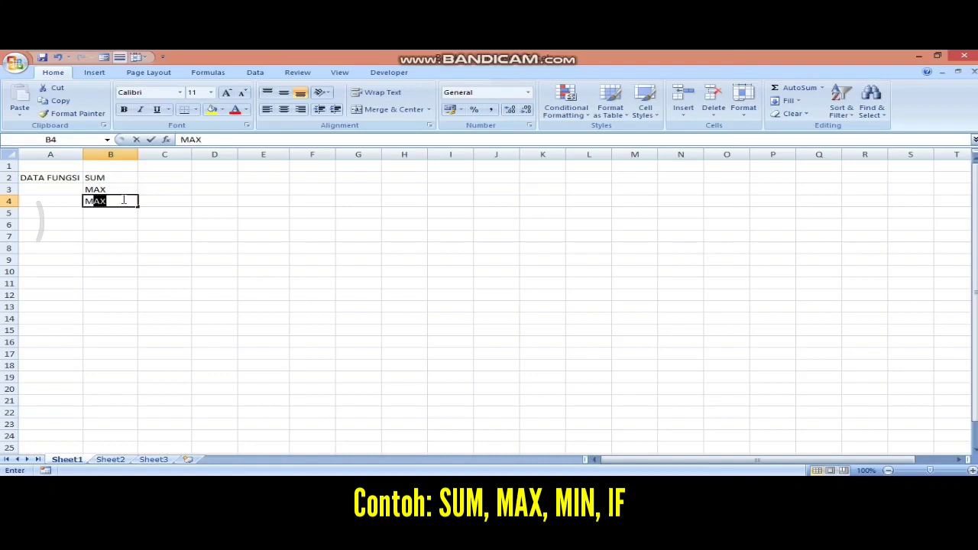
type("IN")
key("Return")
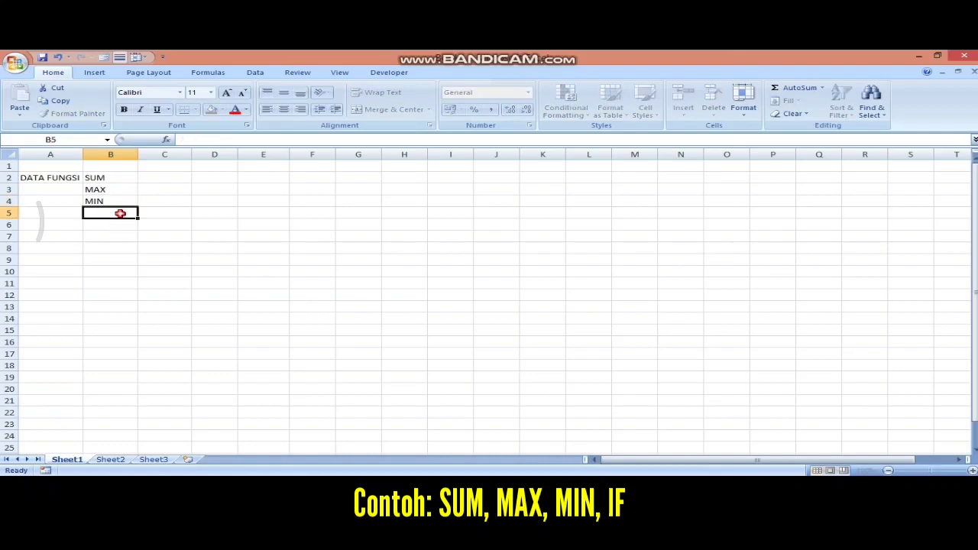
type("IF")
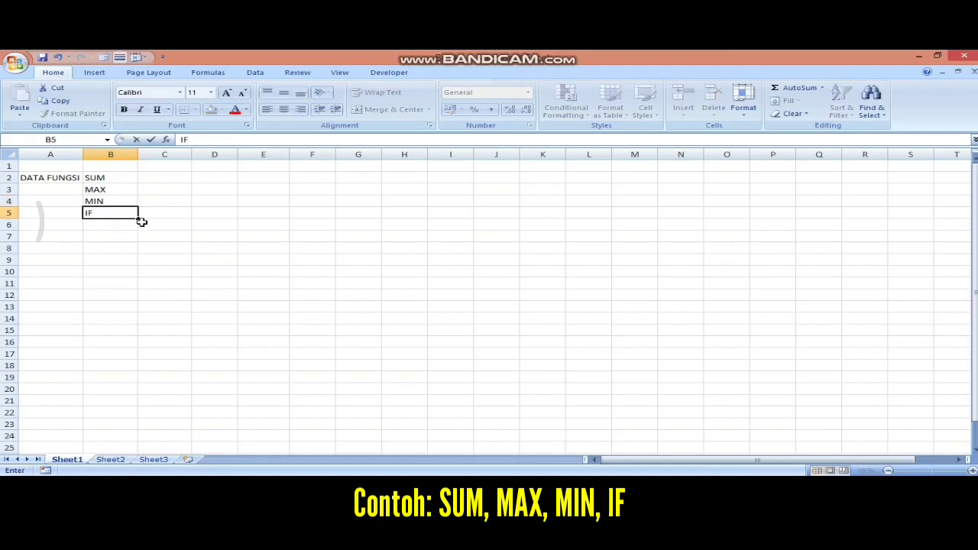
key("Return")
left_click(158, 222)
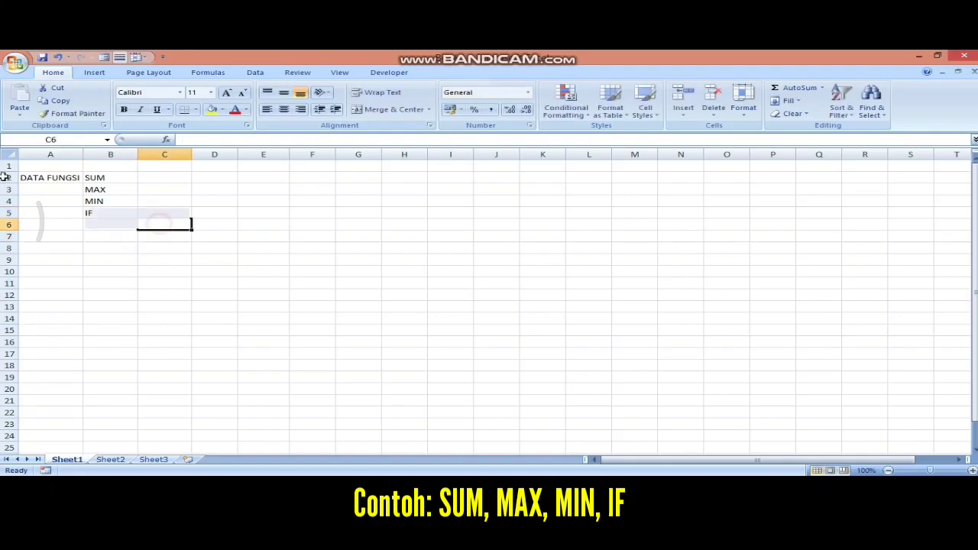
- Delete cells A2:C6 with Shift cells left, then select A3
left_click_drag(4, 176, 6, 175)
right_click(85, 189)
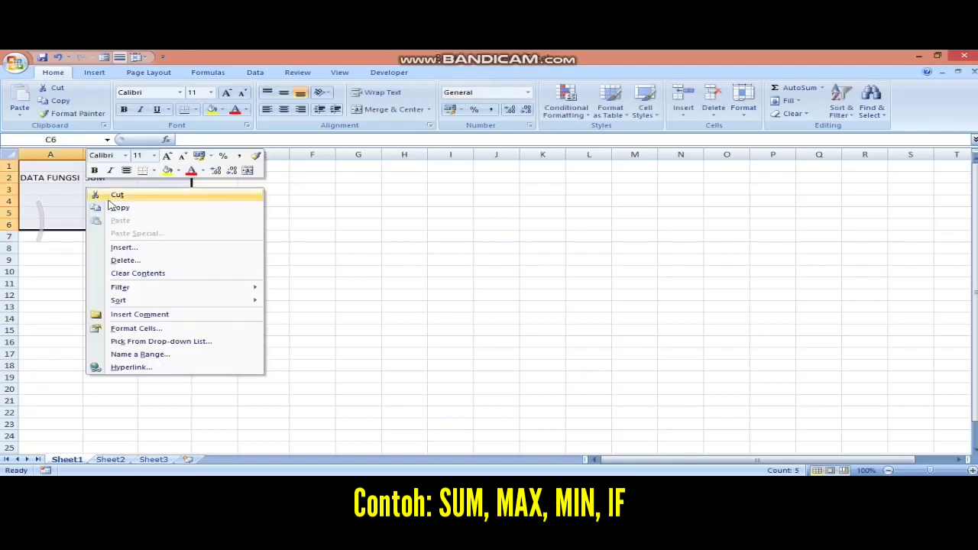
left_click(130, 261)
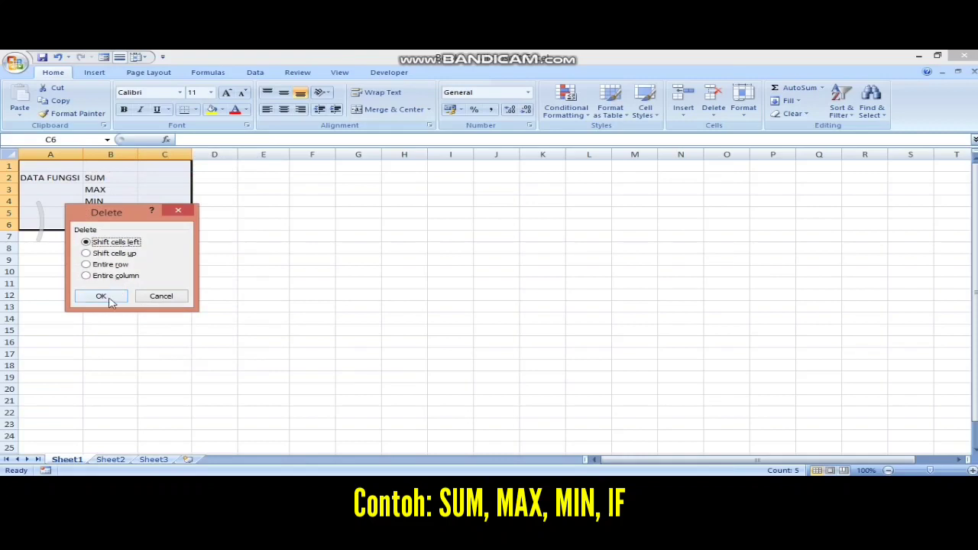
left_click(109, 299)
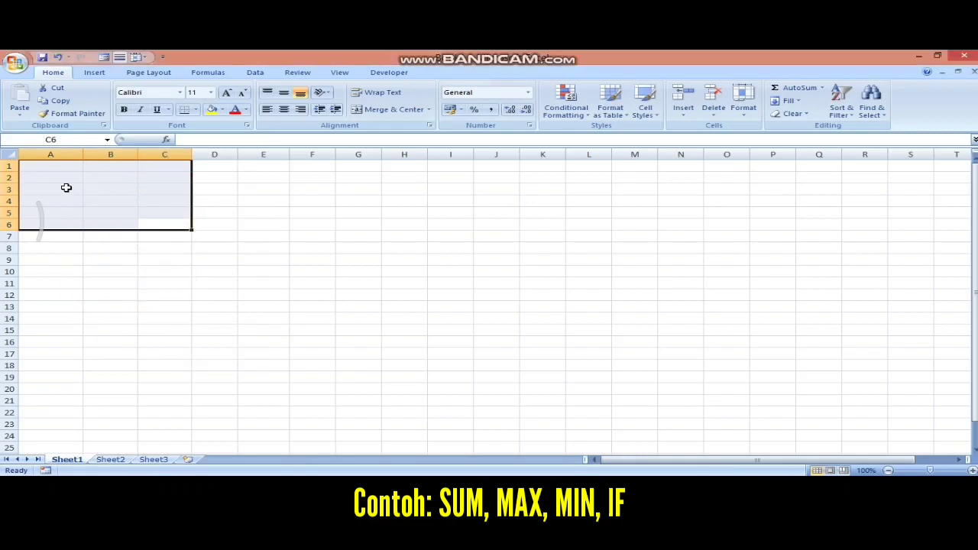
left_click(67, 187)
type("DAT")
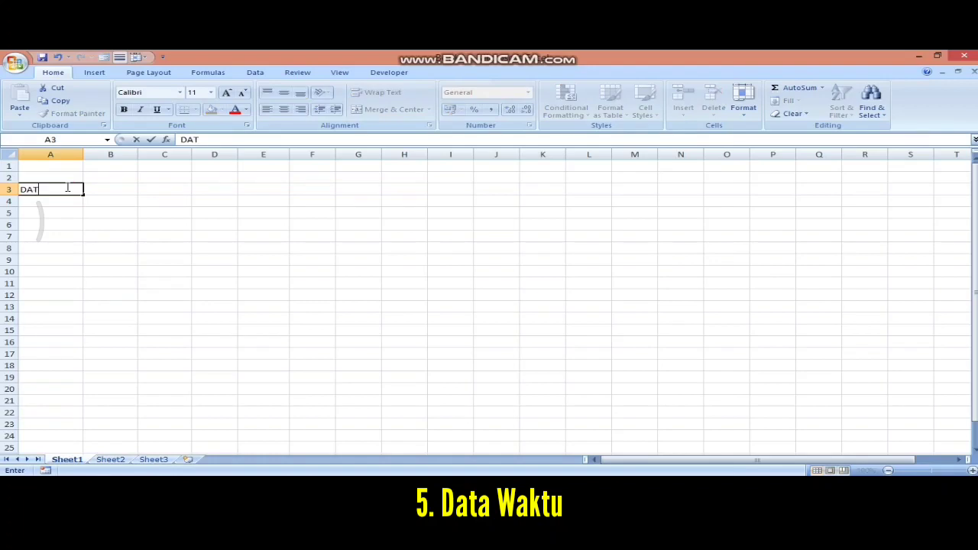
type("A WAKTU")
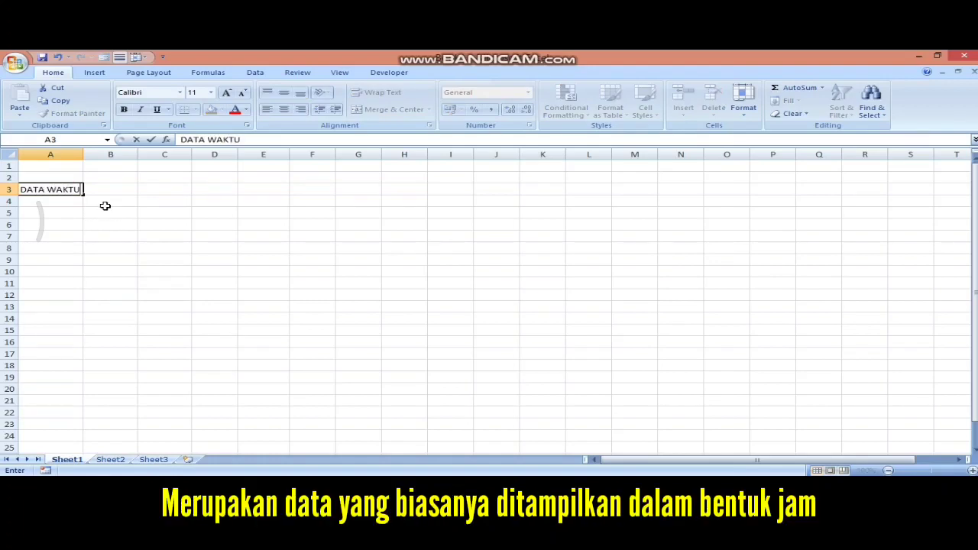
left_click(119, 186)
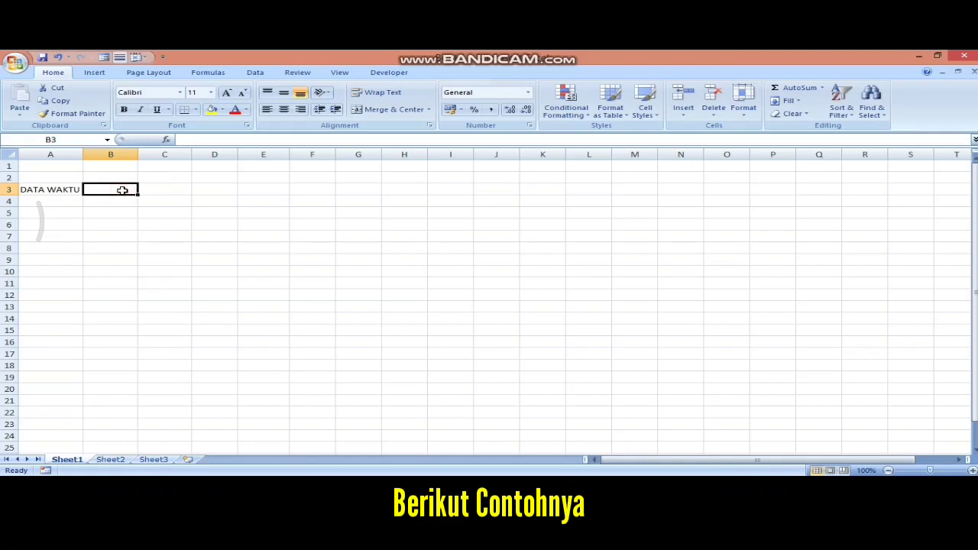
type("10")
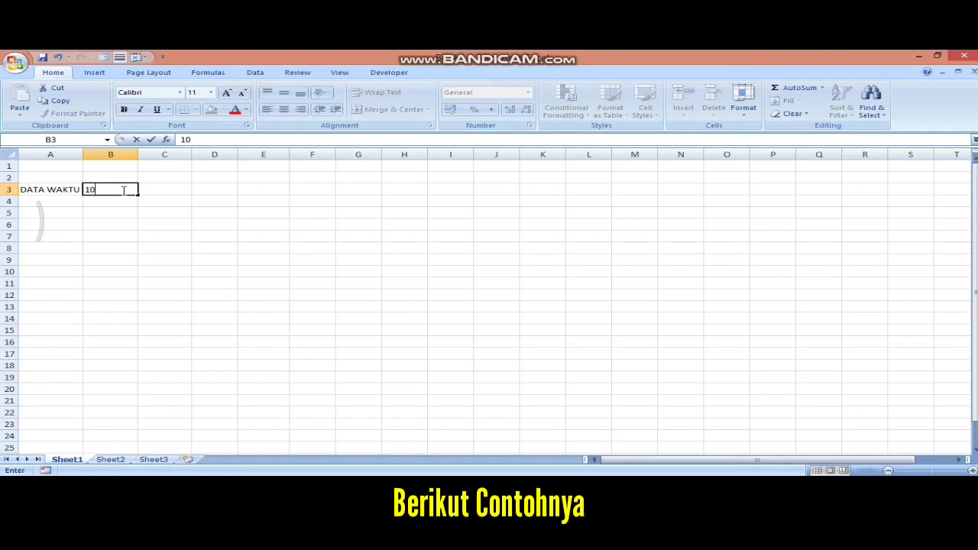
type(":30")
key("Return")
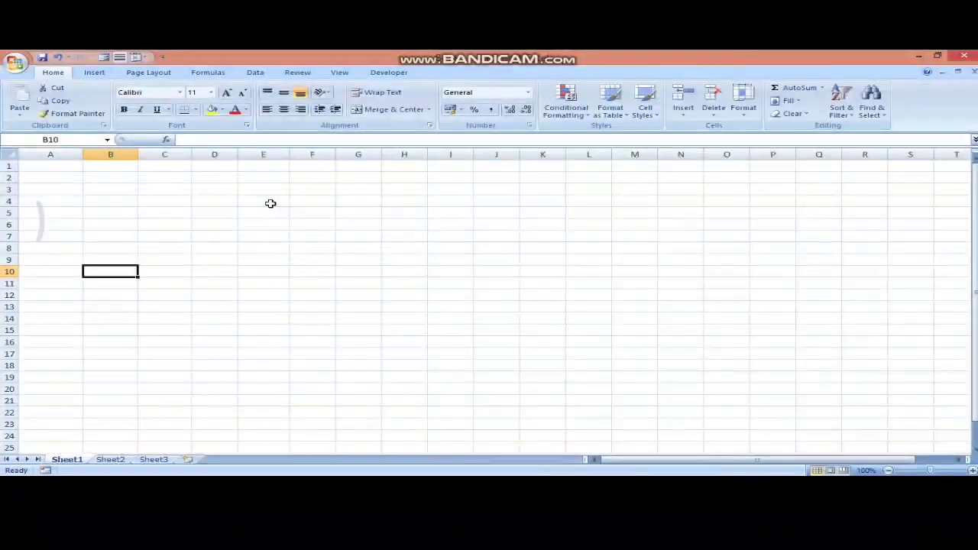
- Type a person's full name into cell A3 and commit it
left_click(39, 194)
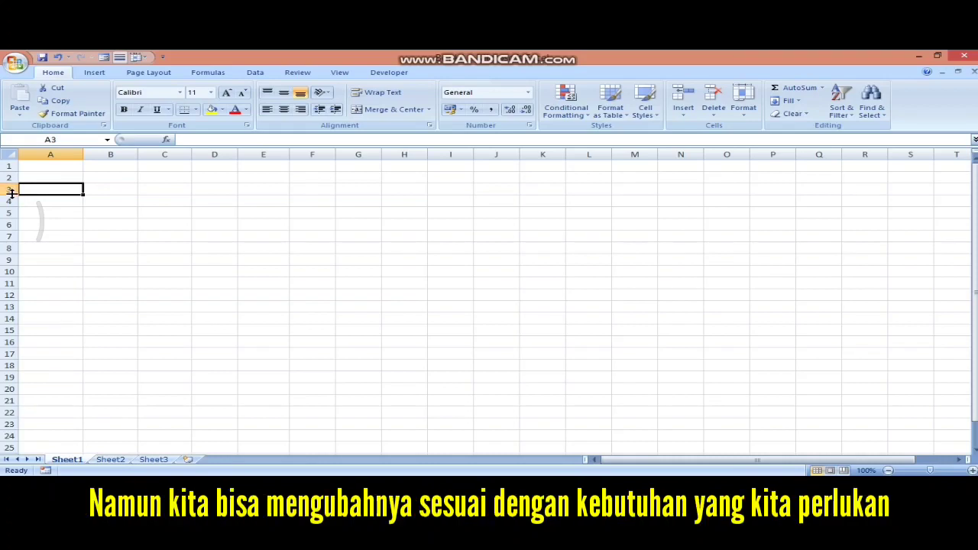
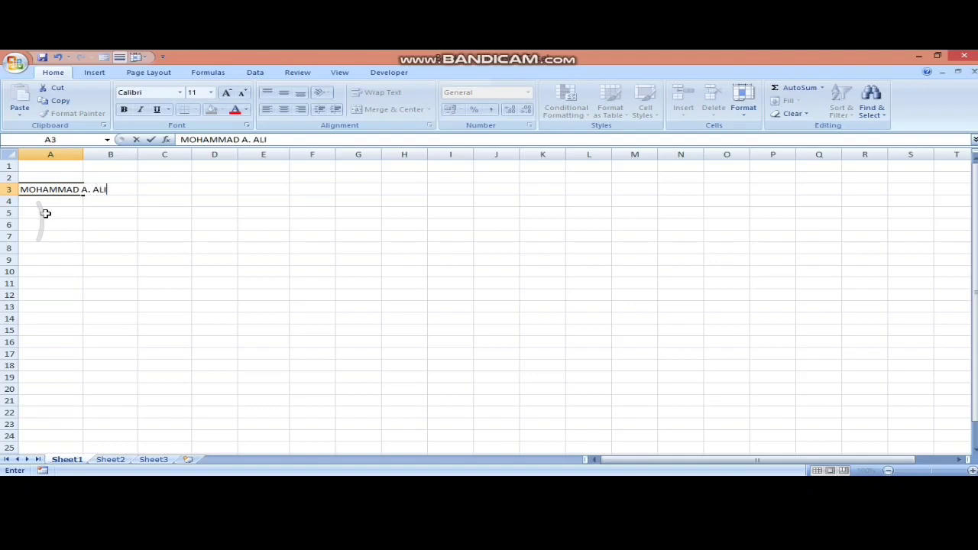
left_click(45, 213)
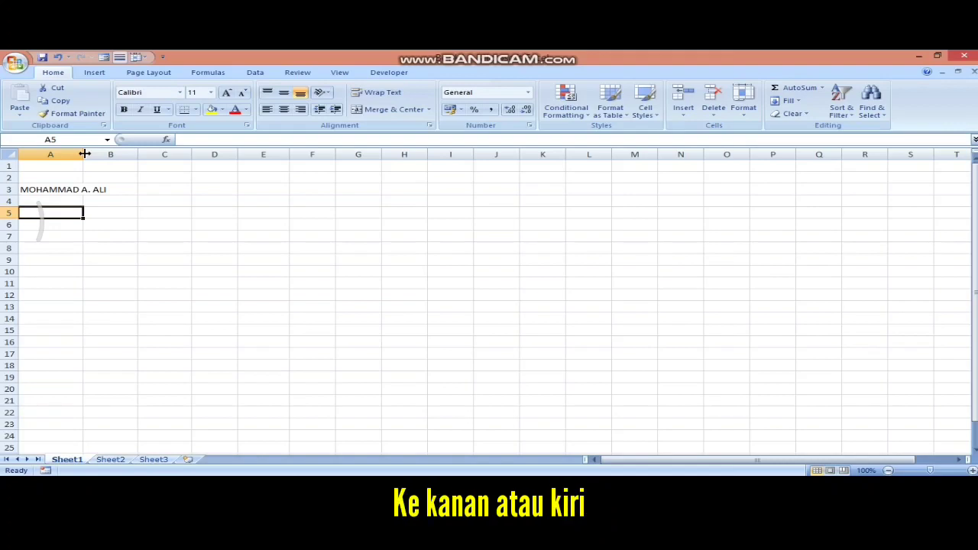
- Widen column A to 16.14 so the name fits, and make row 3 about twice as tall
left_click_drag(85, 153, 120, 154)
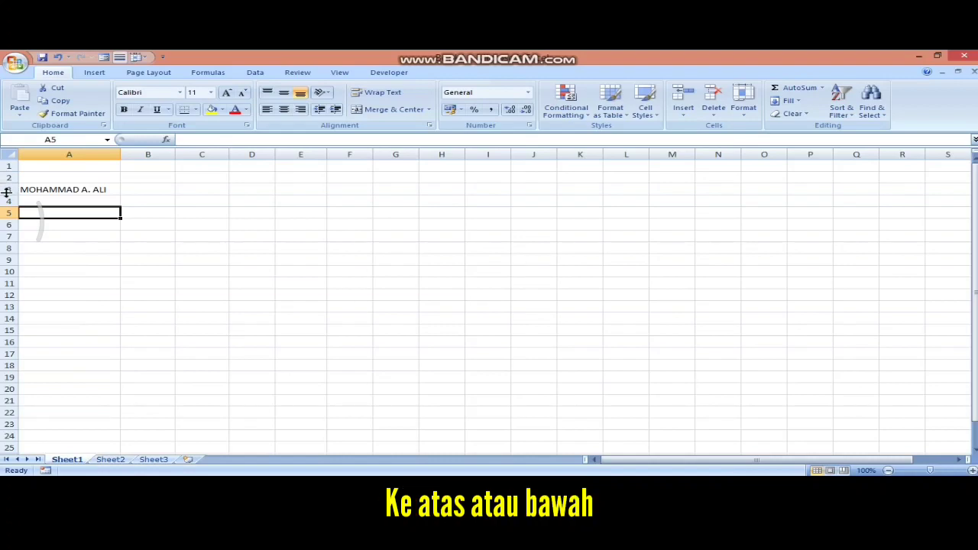
left_click_drag(6, 191, 6, 208)
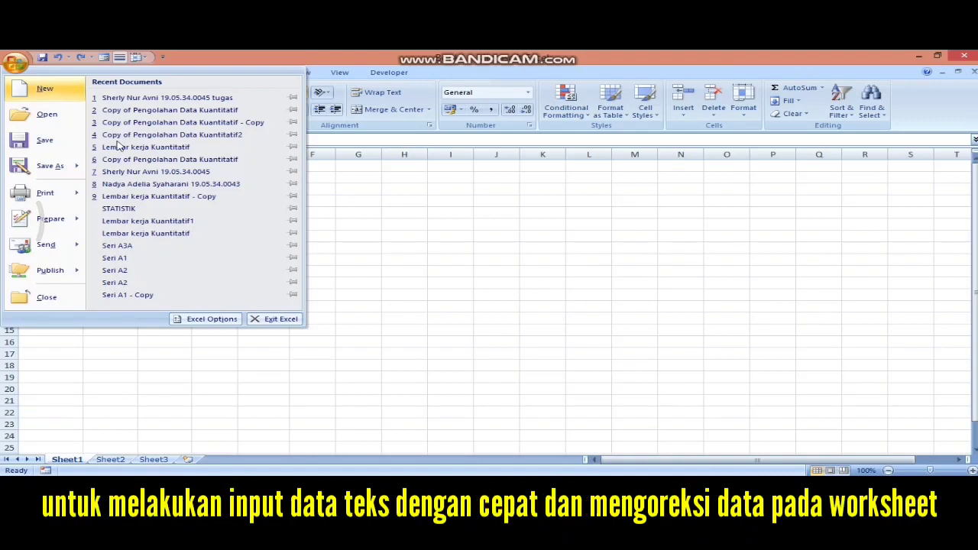
- Open AutoCorrect Options from the Proofing page of Excel Options
left_click(200, 317)
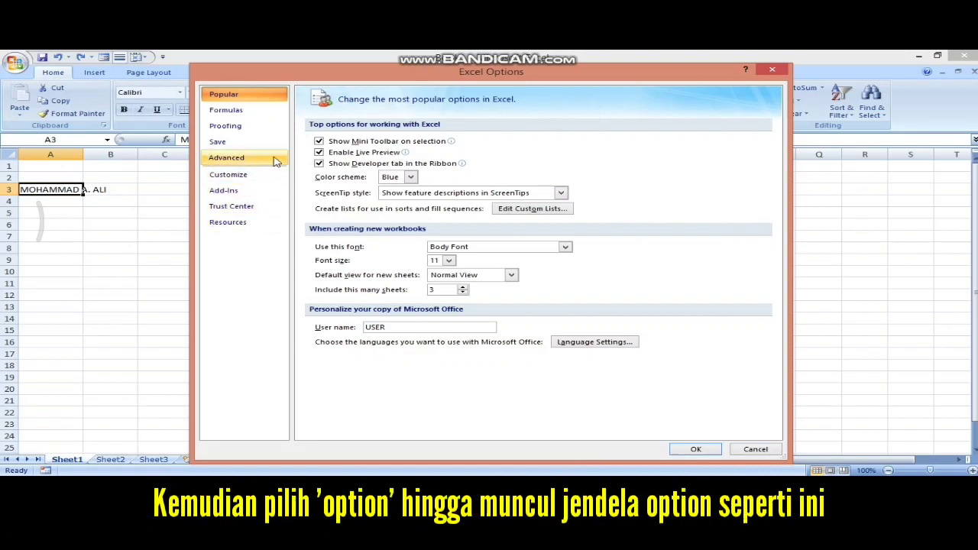
left_click(266, 129)
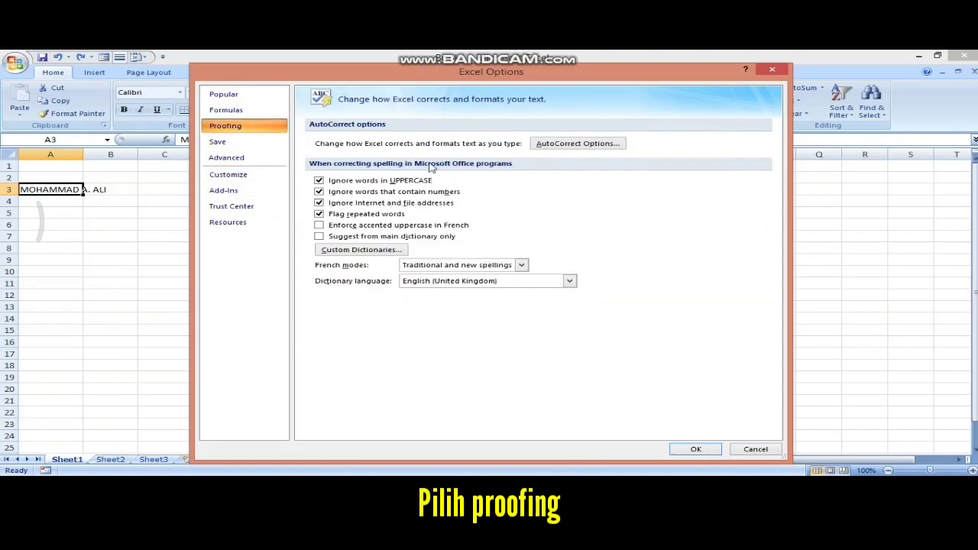
left_click(554, 147)
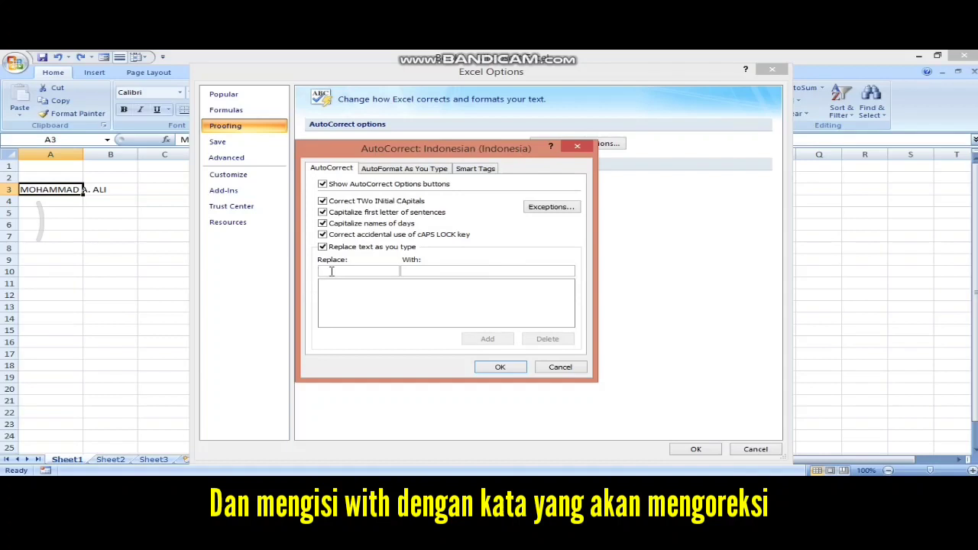
- Add an AutoCorrect entry replacing ASS with ASSALAMUALAIKUM and close both dialogs
left_click(419, 269)
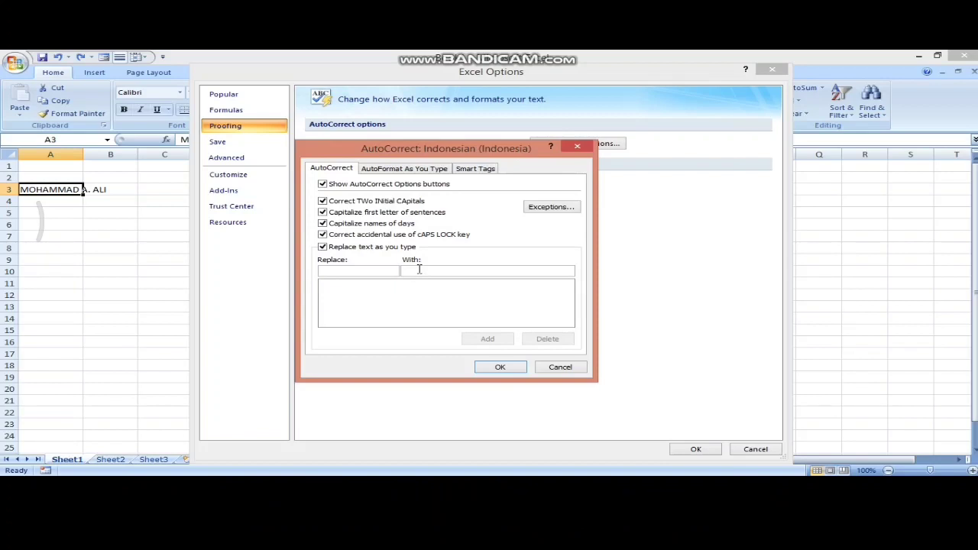
left_click(379, 271)
type("A")
left_click(455, 270)
type("ASSALAM")
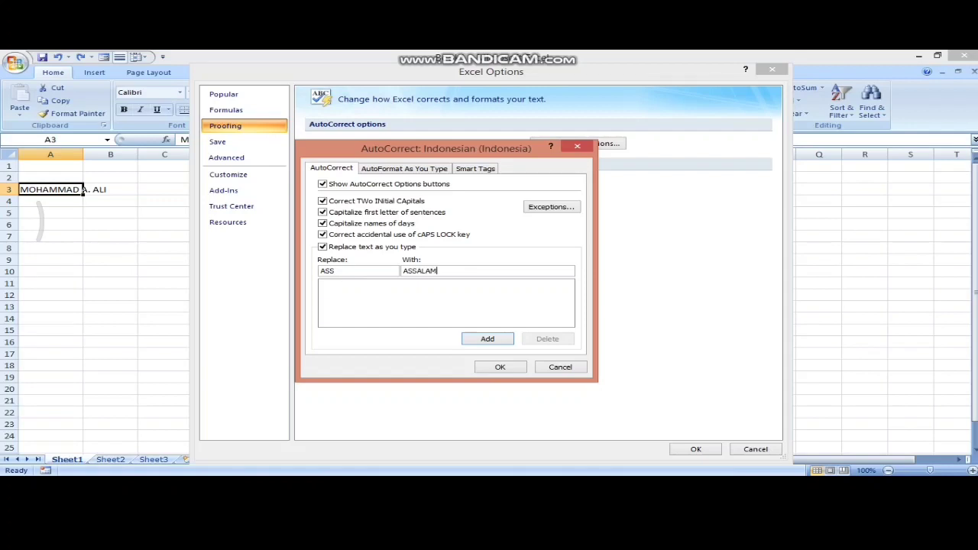
type("UALAIKUM")
left_click(488, 339)
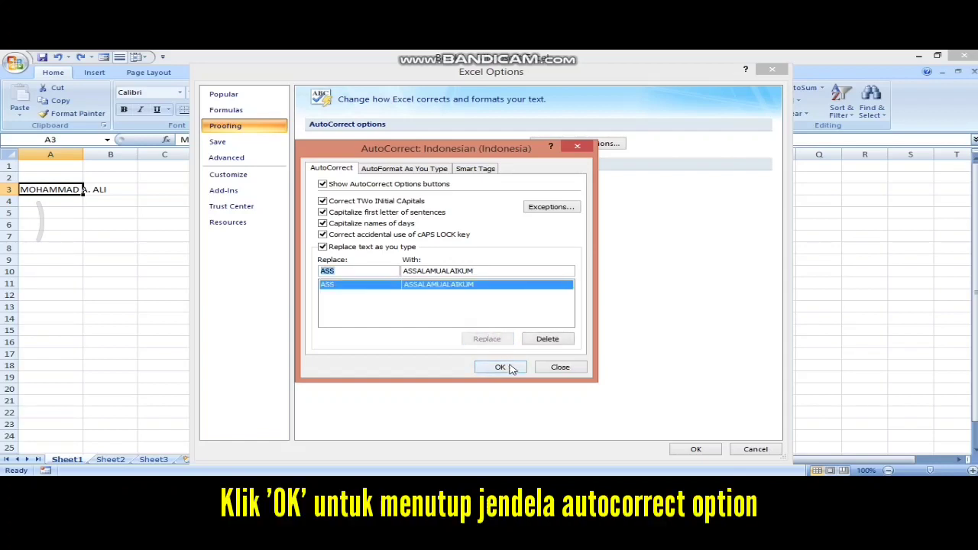
left_click(504, 368)
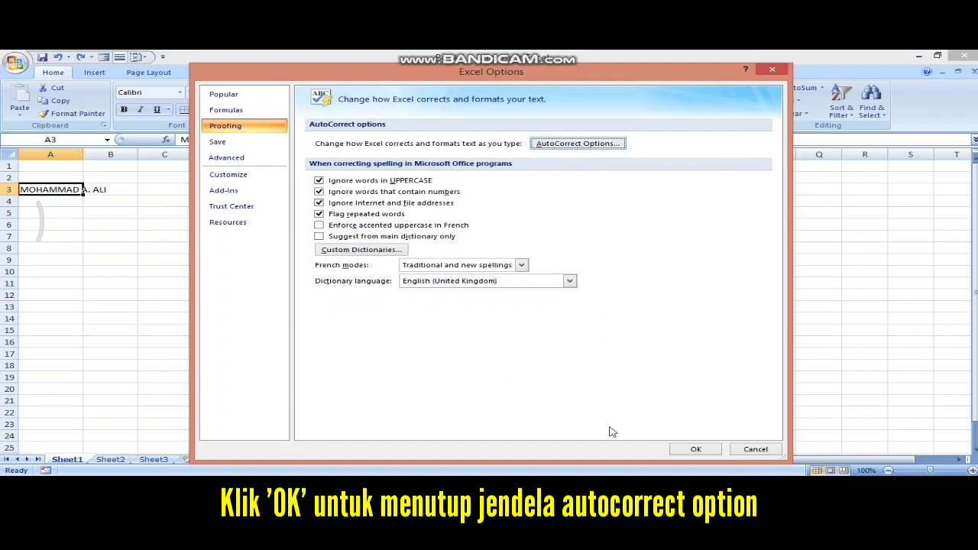
left_click(702, 448)
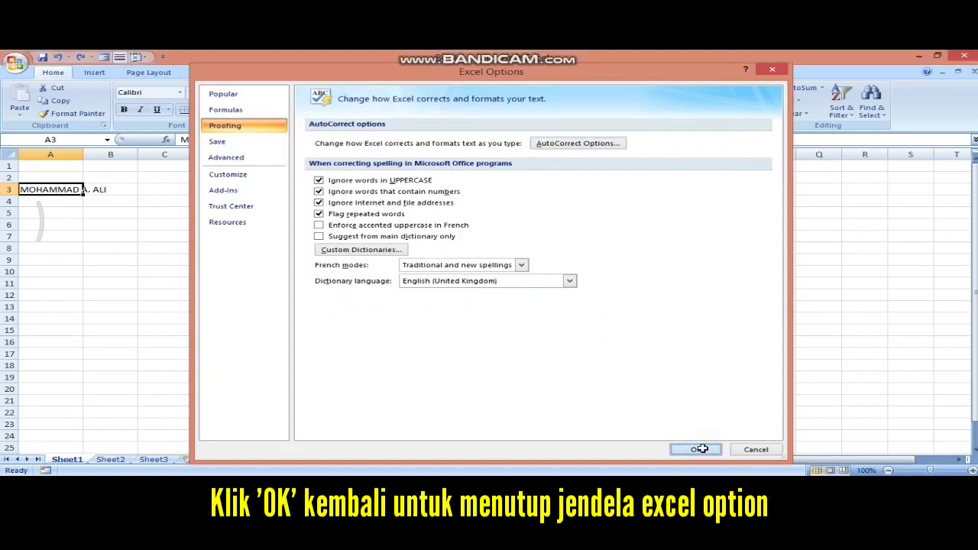
- Test the entry in cell E6 so it reads ASSALAMUALAIKUM, then commit it
left_click(267, 223)
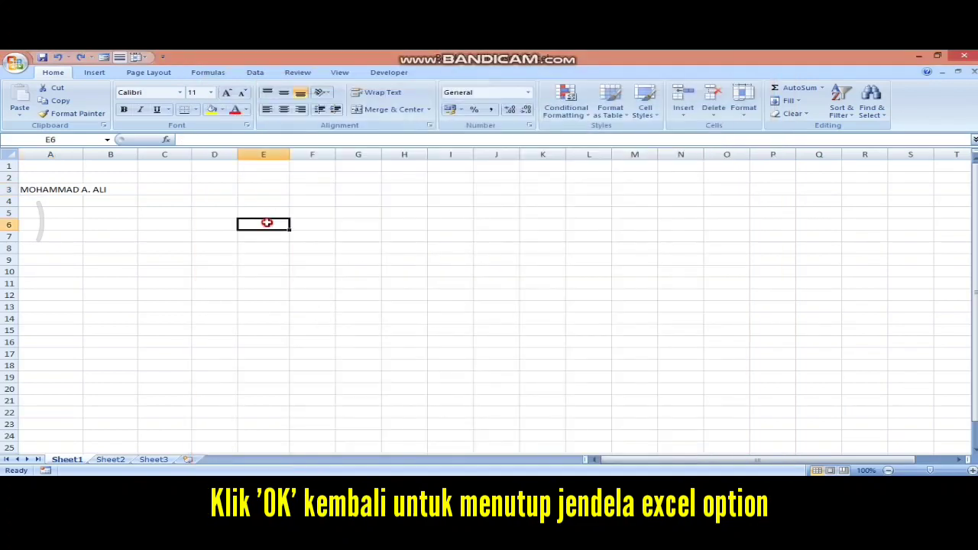
type("ASSALAMUALAIKUM")
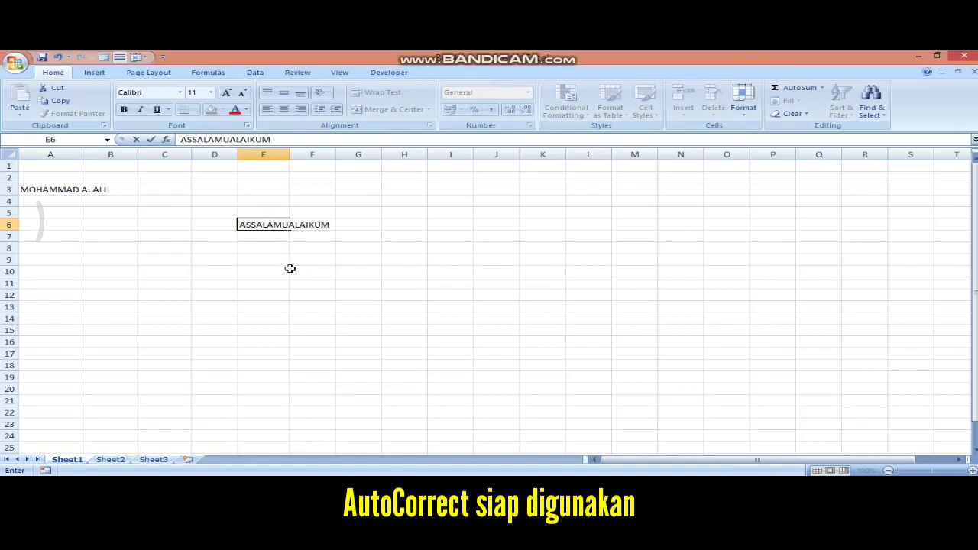
left_click(12, 62)
key("Escape")
left_click(94, 342)
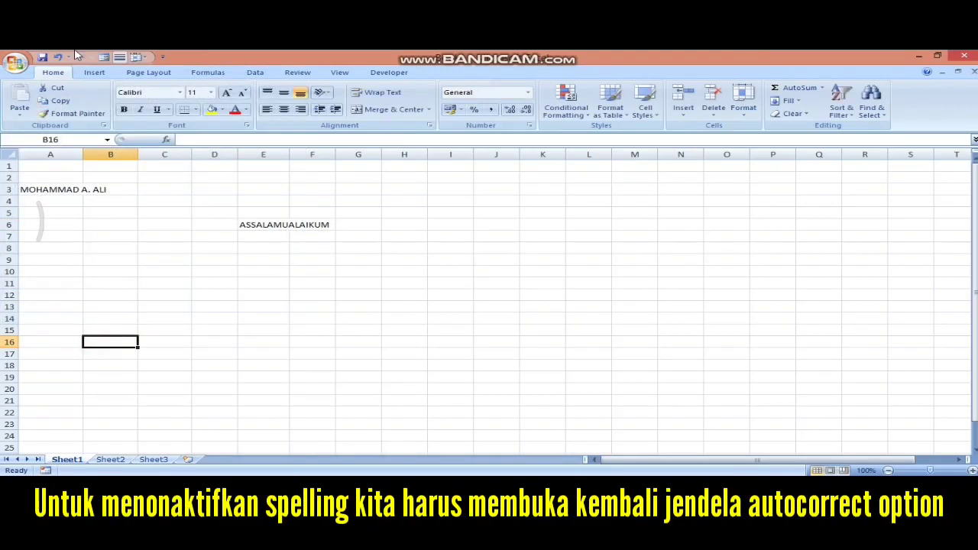
- Open the AutoCorrect options from the Proofing page of Excel Options
left_click(14, 61)
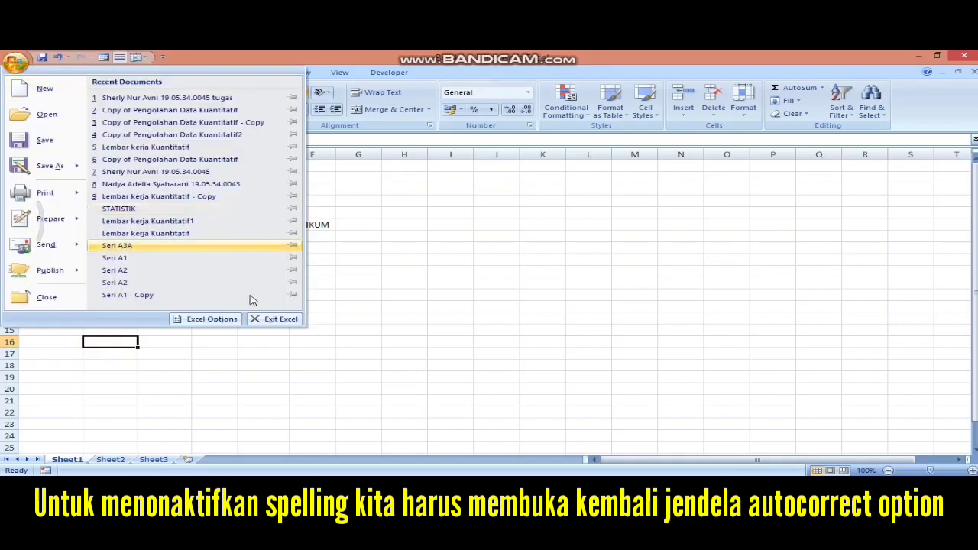
left_click(218, 320)
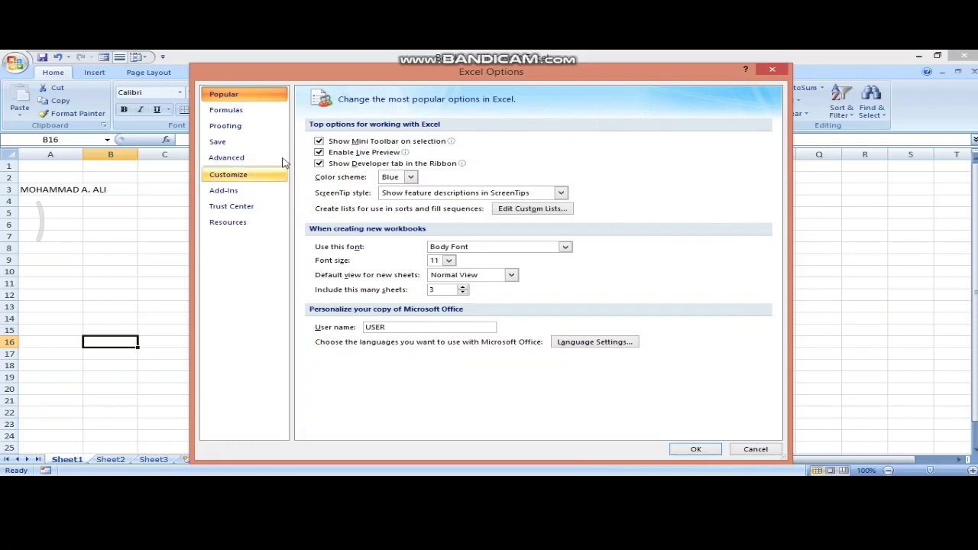
left_click(274, 127)
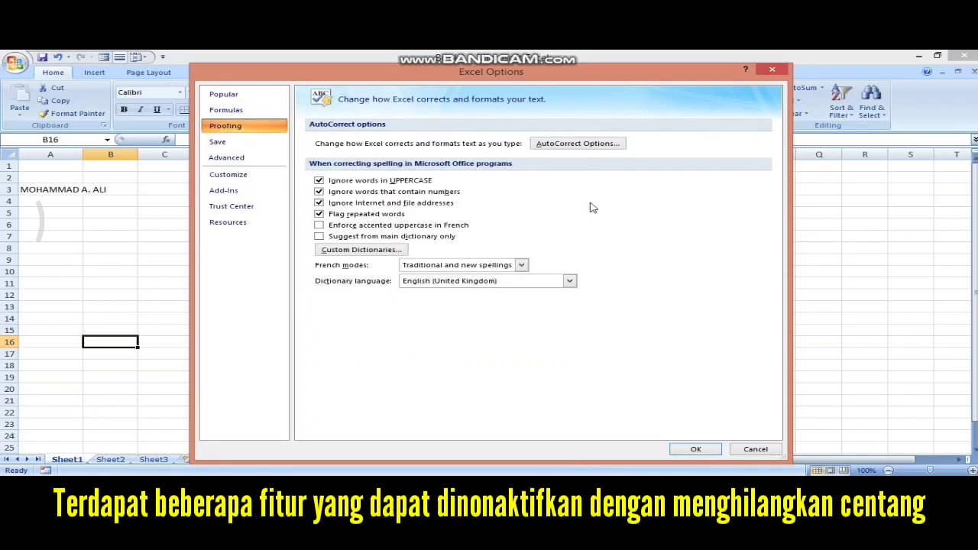
left_click(572, 143)
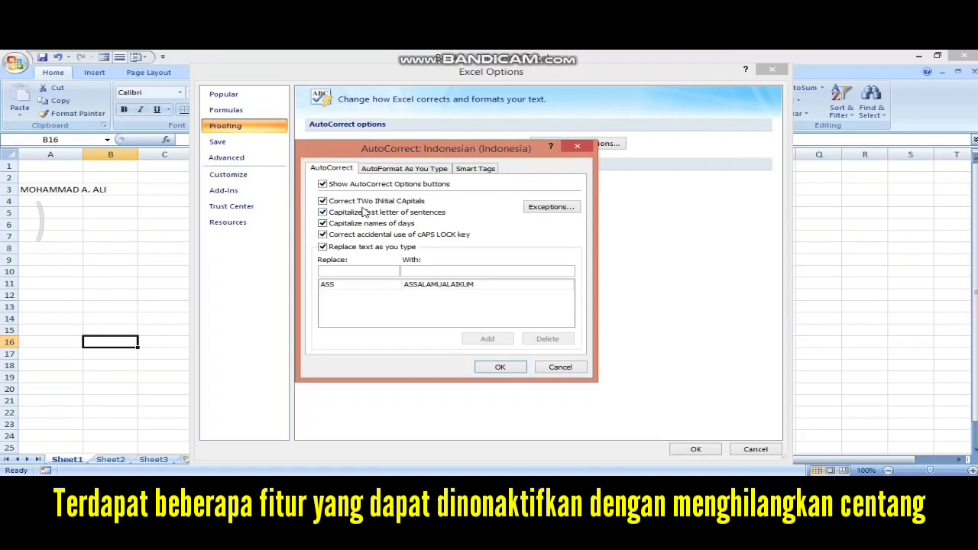
- Turn off two-initial-capitals, sentence and day capitalization, Caps Lock correction and Replace text as you type
left_click(323, 201)
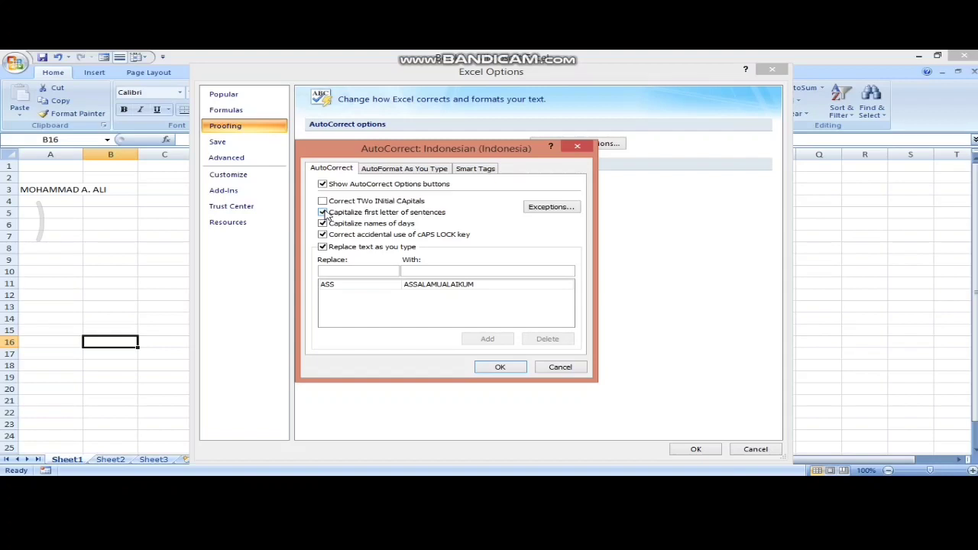
left_click(324, 213)
left_click(322, 223)
left_click(322, 234)
left_click(323, 246)
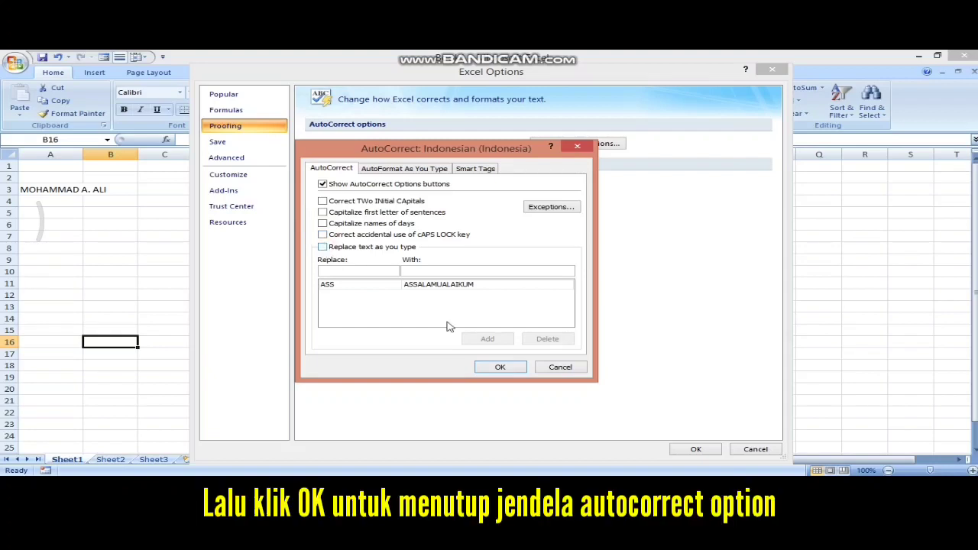
left_click(515, 372)
left_click(695, 449)
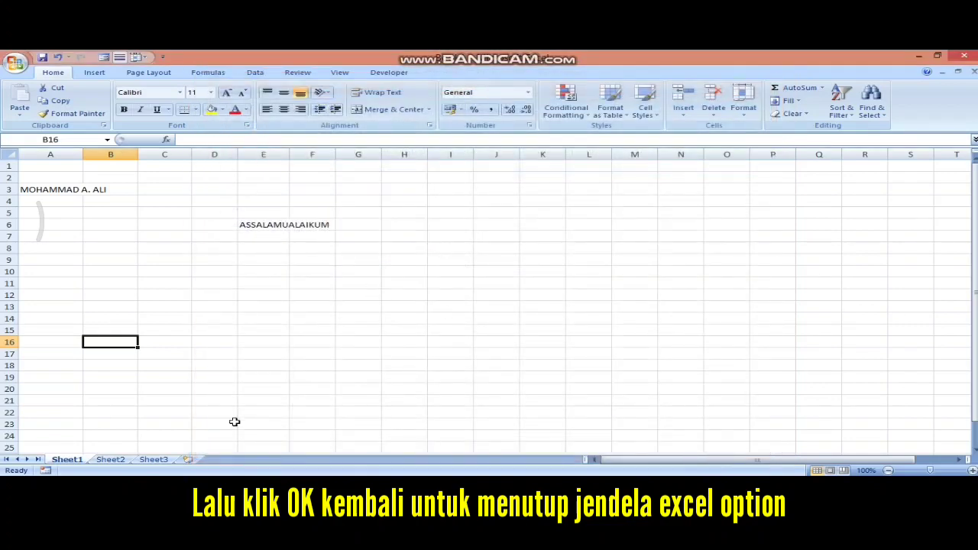
- Empty the worksheet of the earlier name and ASSALAMUALAIKUM entries
mouse_move(280, 487)
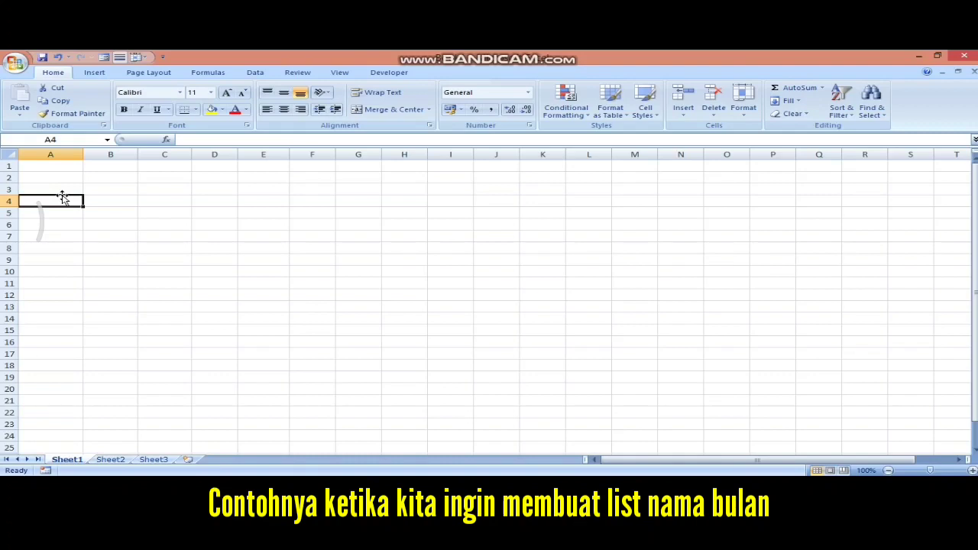
- Enter JANUARY and AutoFill the following months down column A and across row 4
type("J")
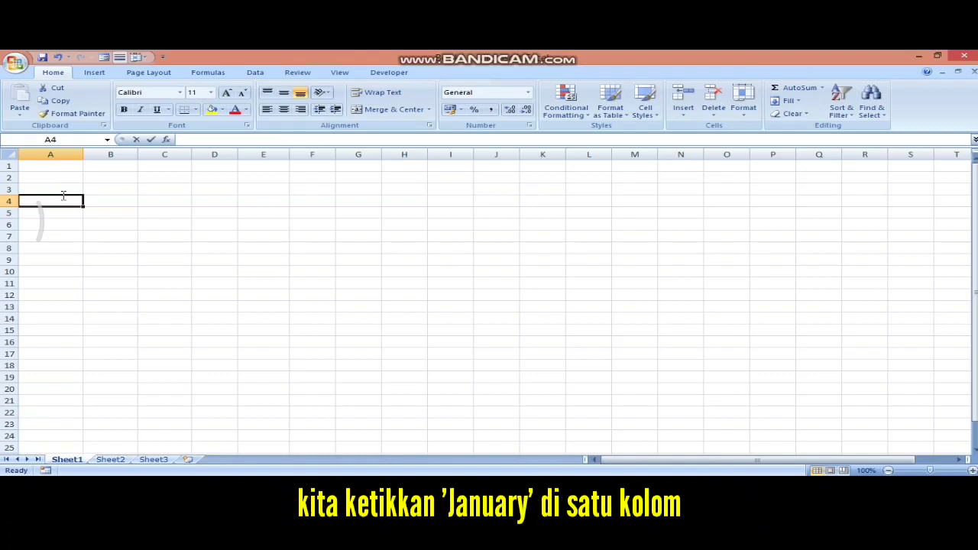
type("ANUARY")
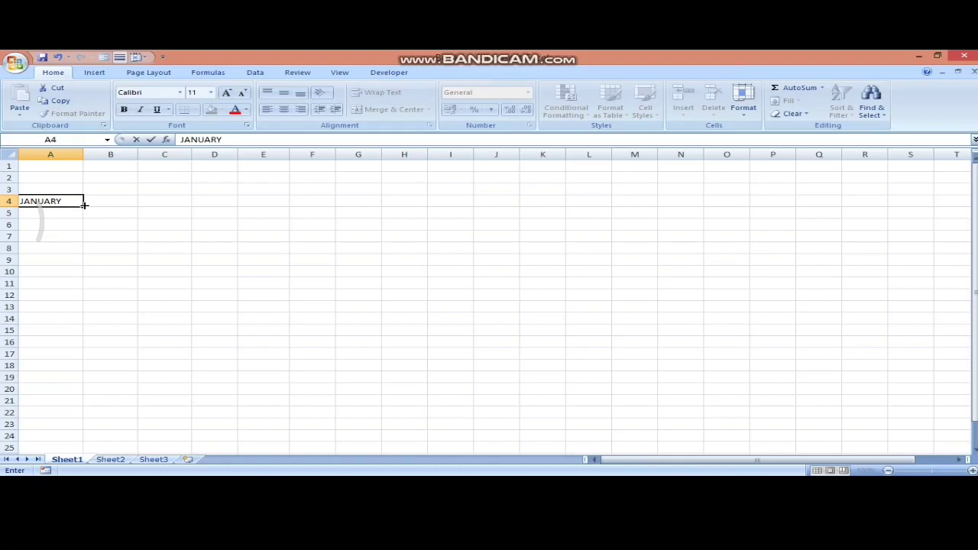
left_click_drag(84, 205, 81, 340)
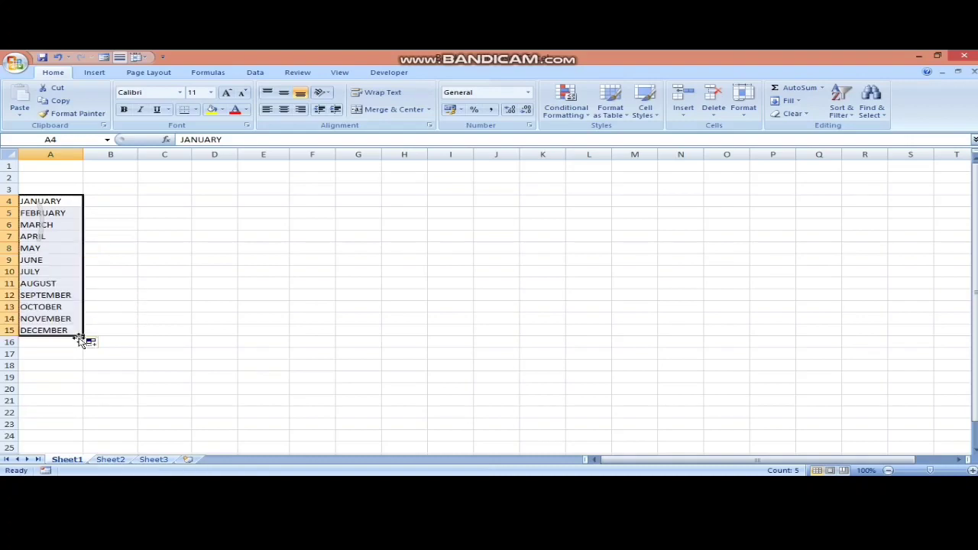
left_click(68, 200)
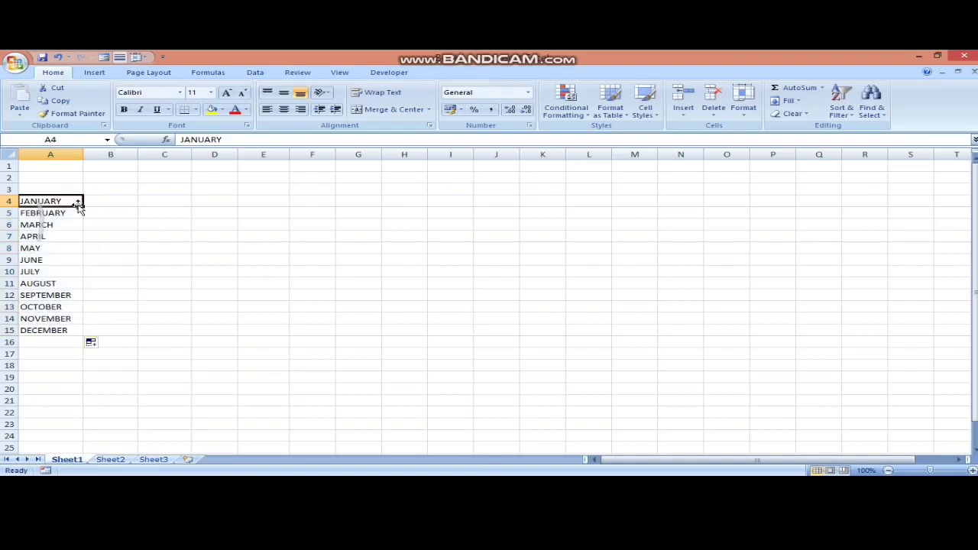
left_click_drag(83, 206, 611, 201)
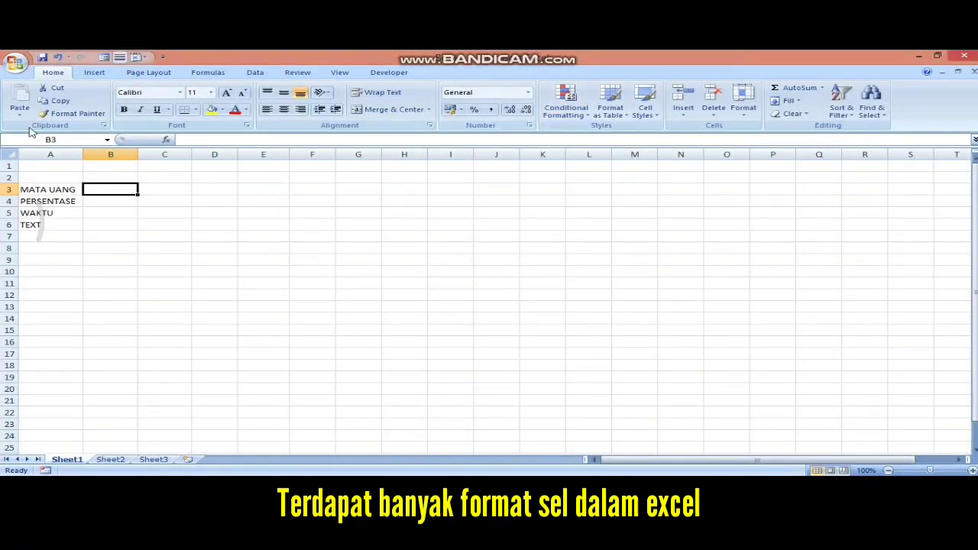
- Go through the MATA UANG, PERSENTASE, WAKTU and TEXT labels in A3:A6
left_click(37, 192)
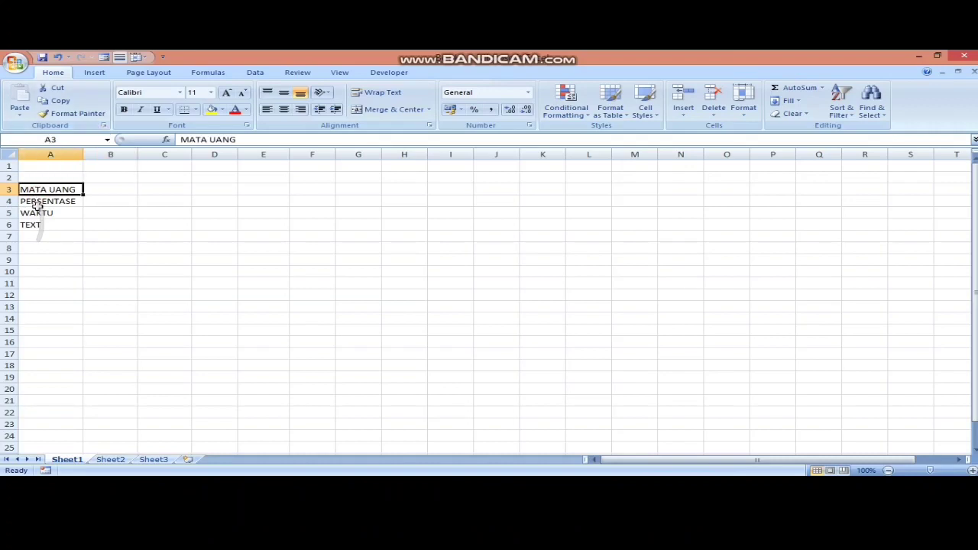
left_click(37, 205)
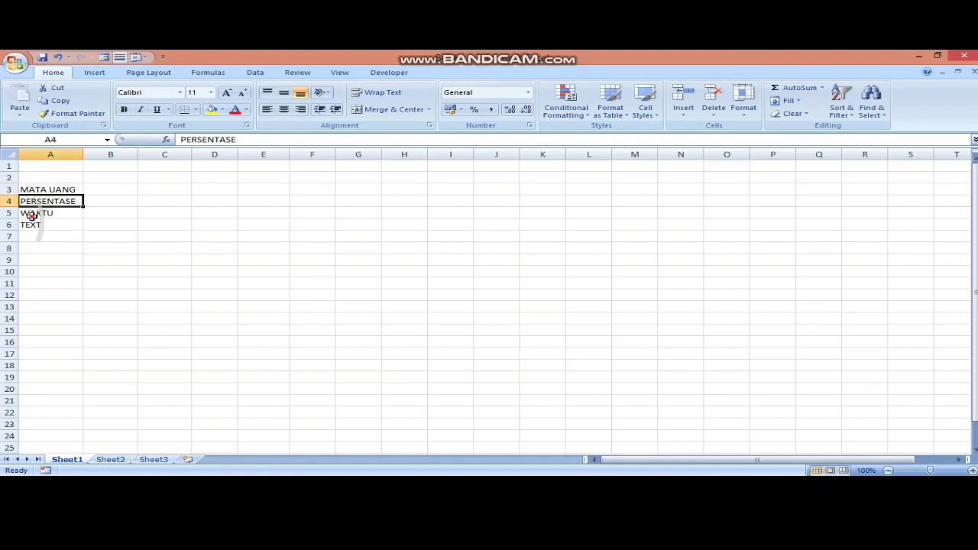
left_click(32, 216)
left_click(29, 224)
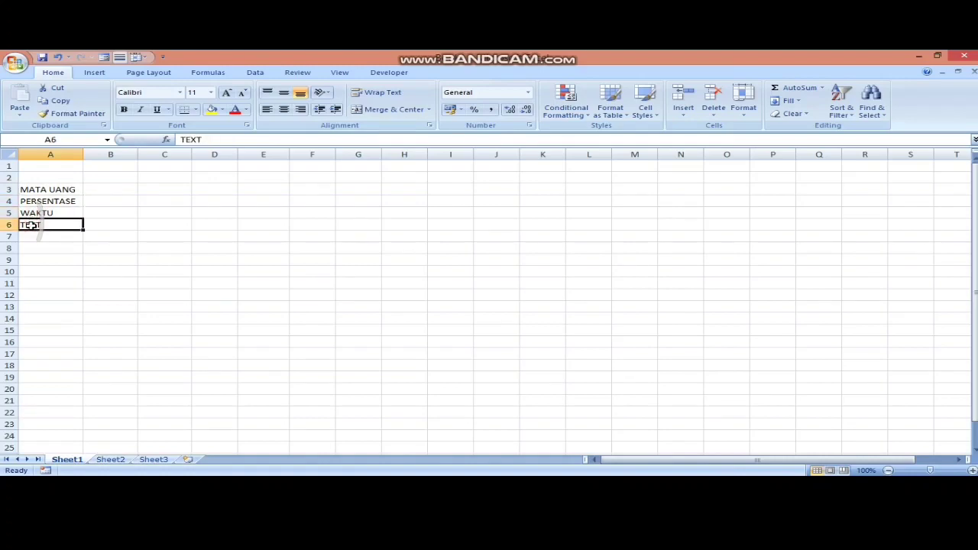
- Enter the amount in B3, trying 15JT and RP 15000 before settling on 15000000
left_click(112, 190)
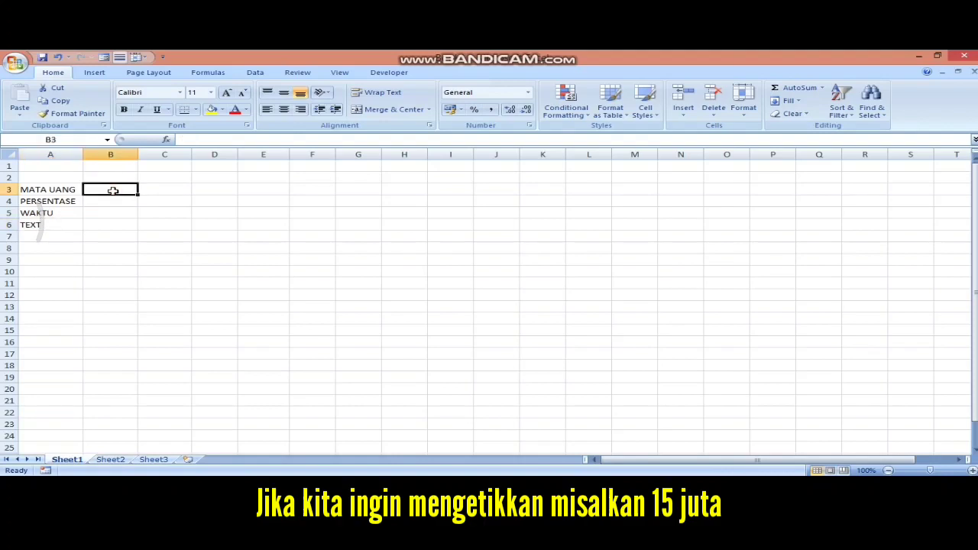
type("15")
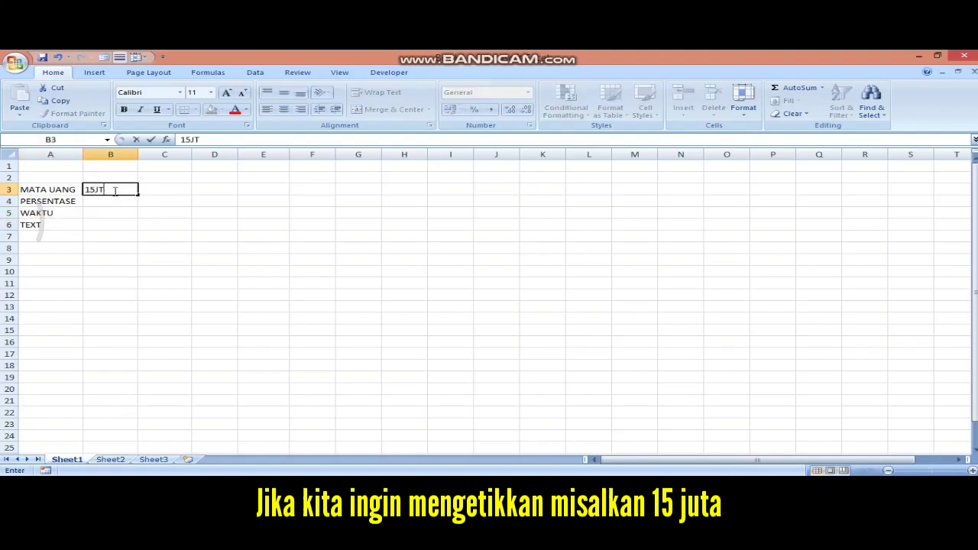
type("JT")
key("Return")
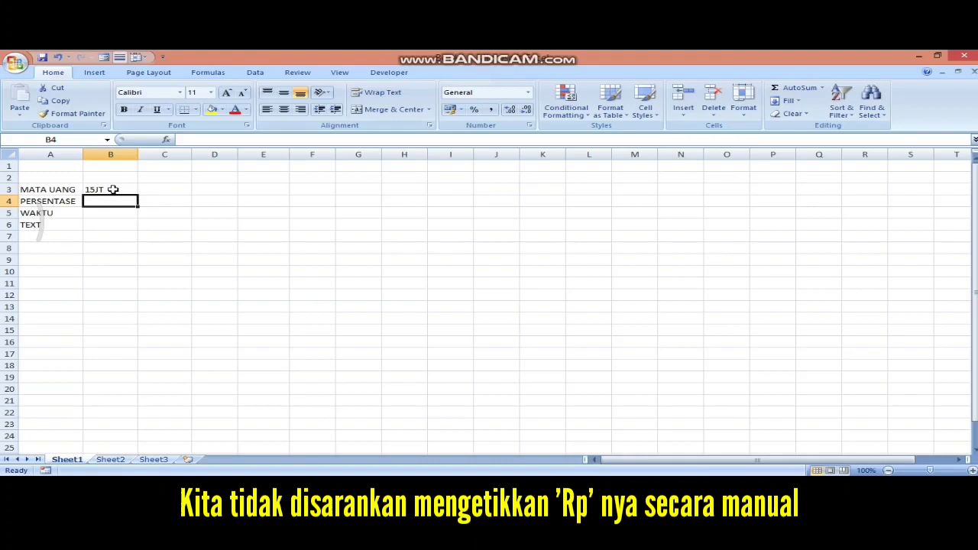
key("BackSpace")
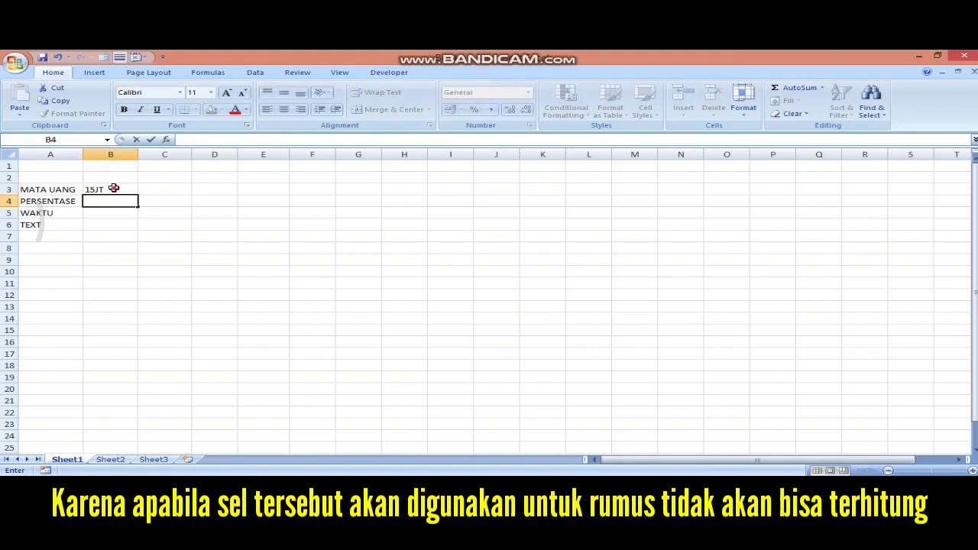
left_click(113, 188)
type("R")
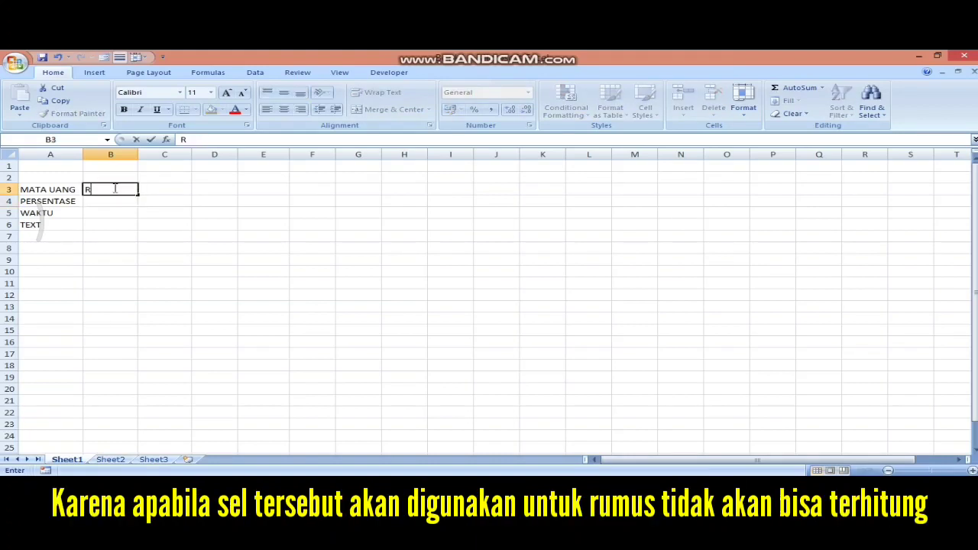
type("P 1")
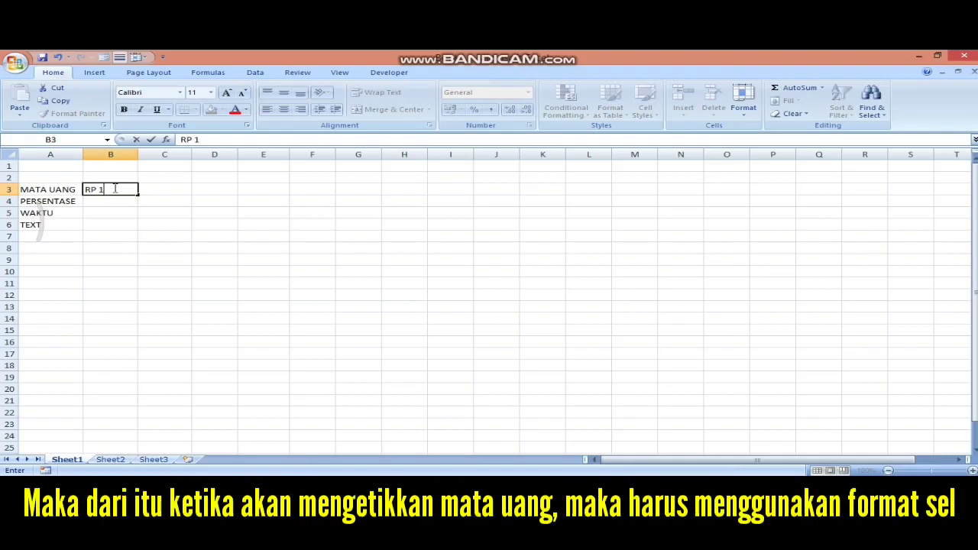
type("5000000")
key("Return")
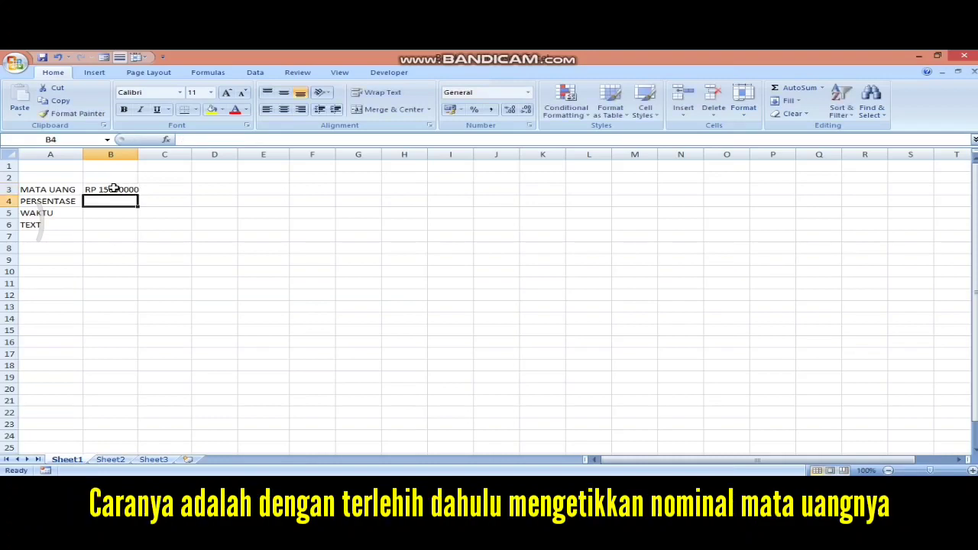
left_click(121, 188)
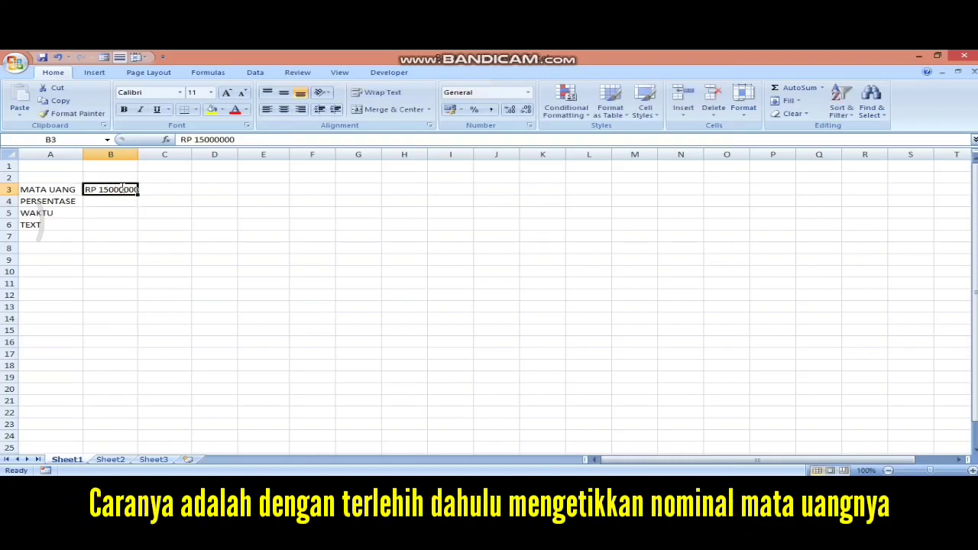
key("BackSpace")
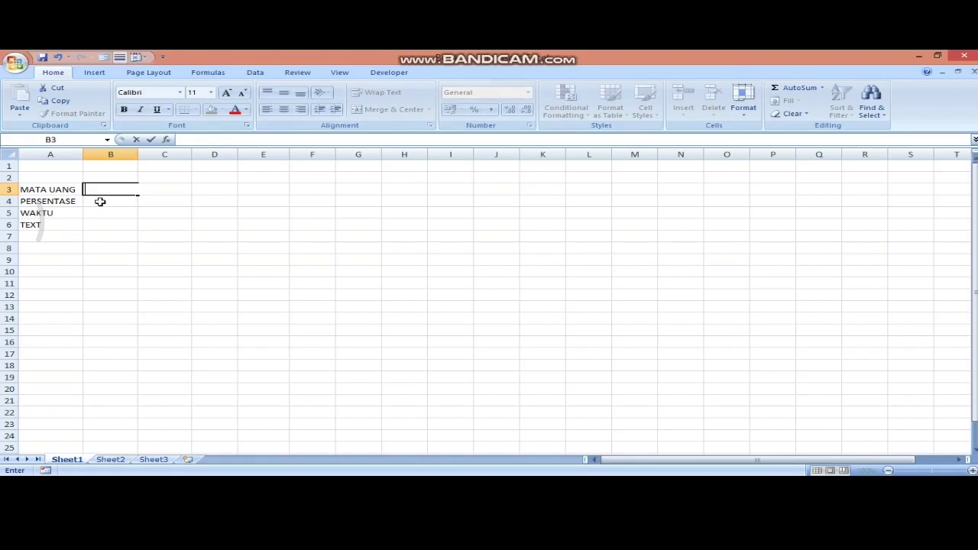
type("1500")
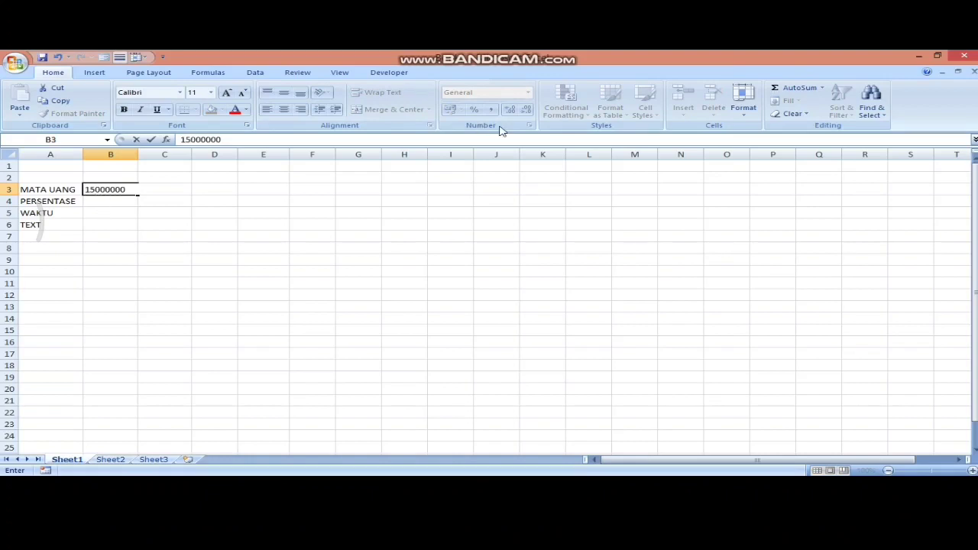
type("0000")
key("Return")
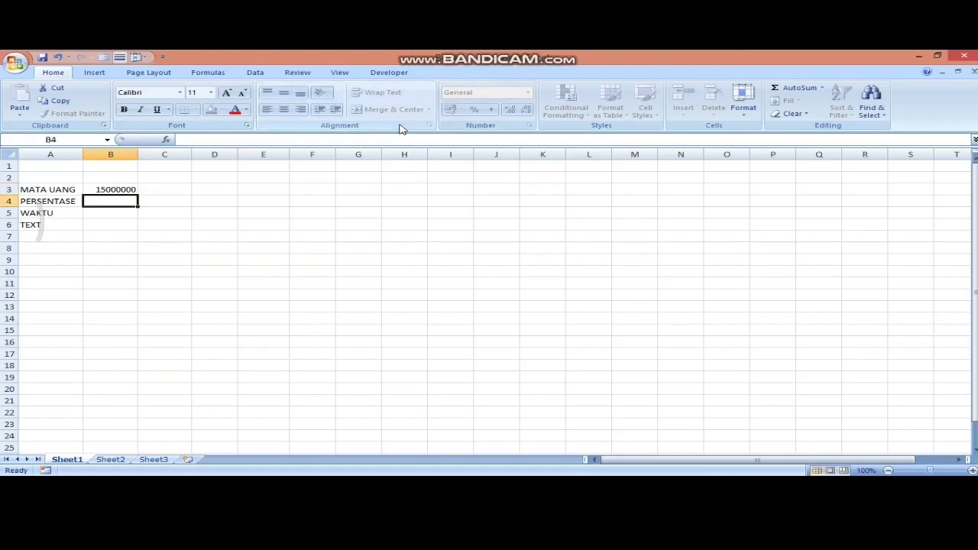
- Format B3 as Indonesian rupiah accounting, showing Rp 15.000.000,00
left_click(115, 188)
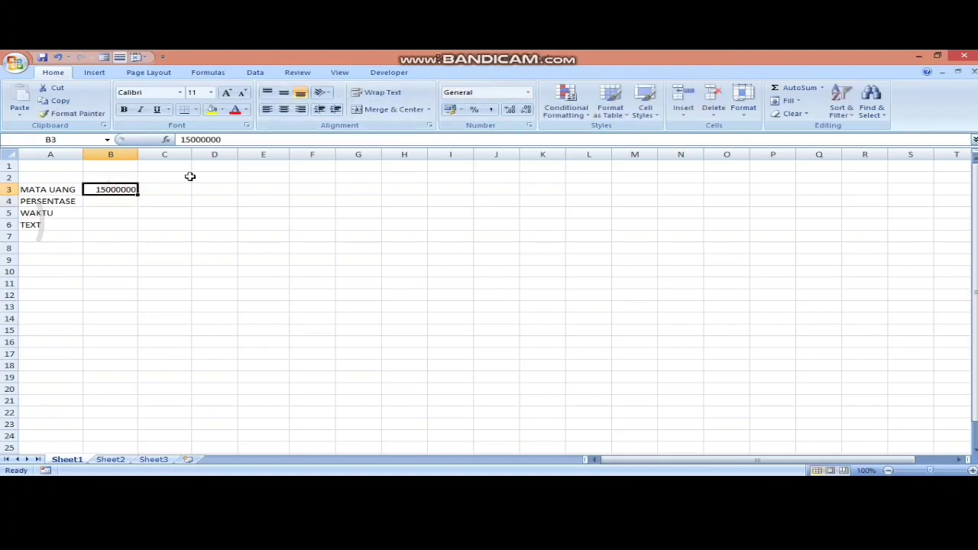
left_click(461, 111)
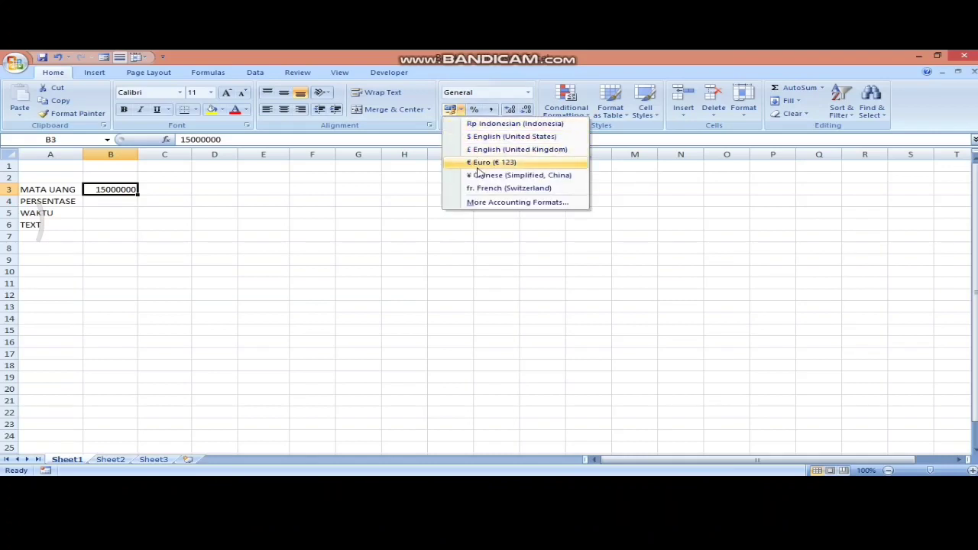
left_click(483, 123)
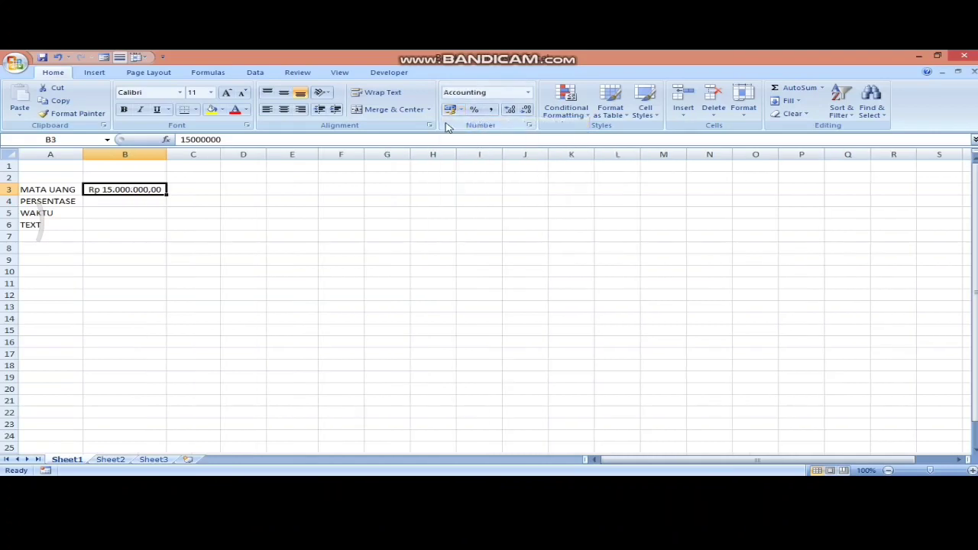
left_click(119, 201)
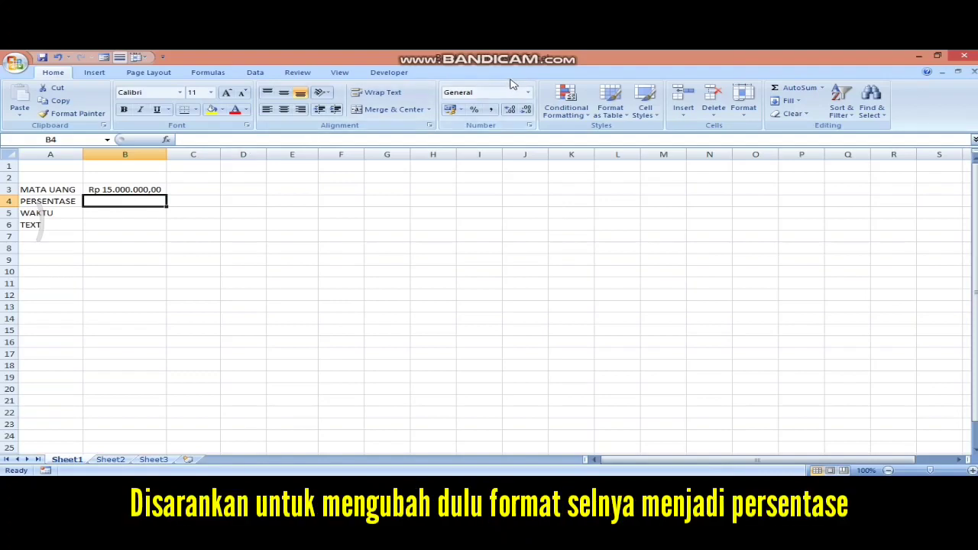
- Apply Percent Style to B4 and enter 20, giving 20%
left_click(479, 111)
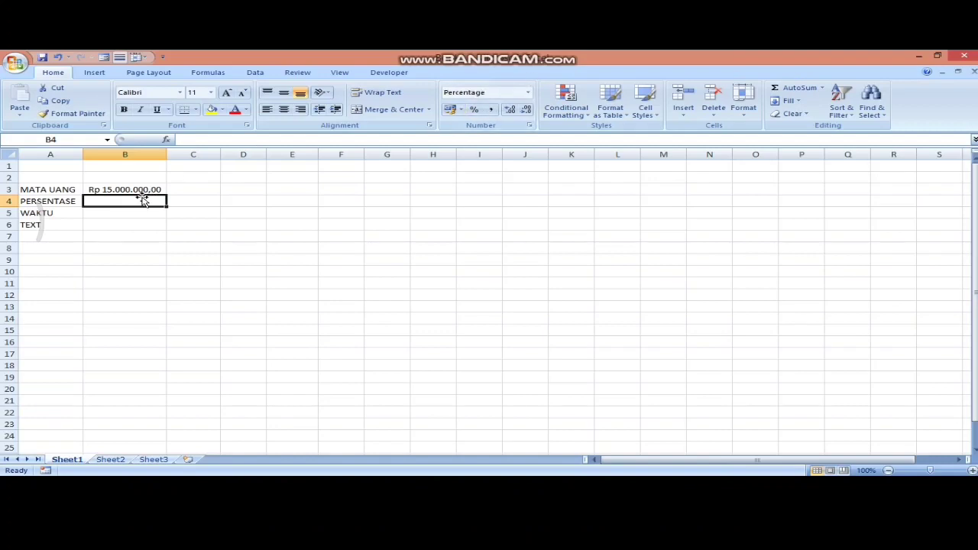
type("20")
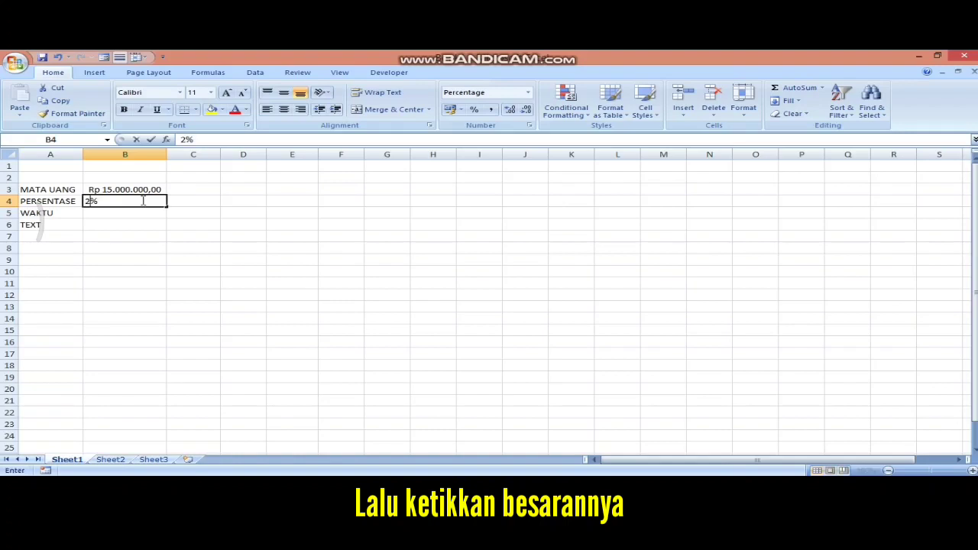
key("Return")
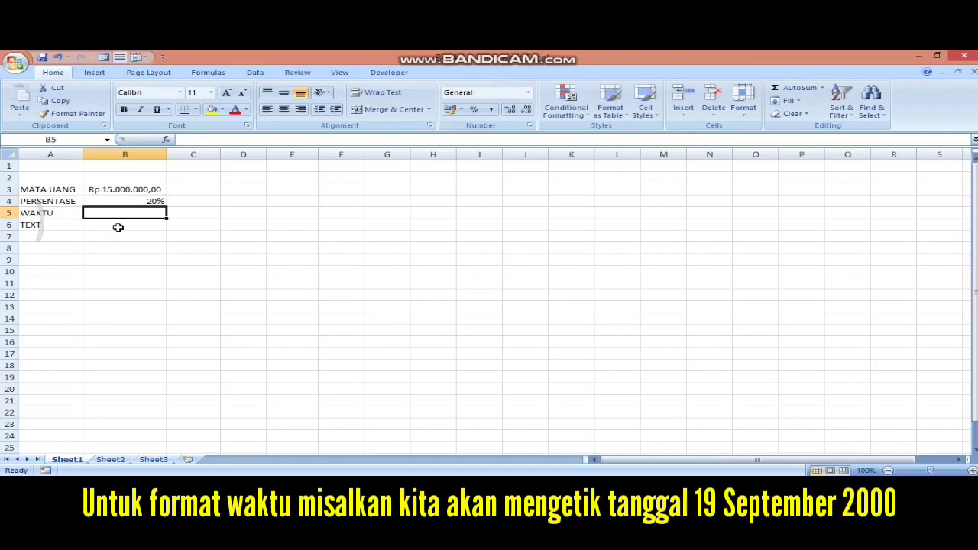
- Enter 19 SEPTEMBER 2000 in B5 and format it as Long Date
type("19 SE")
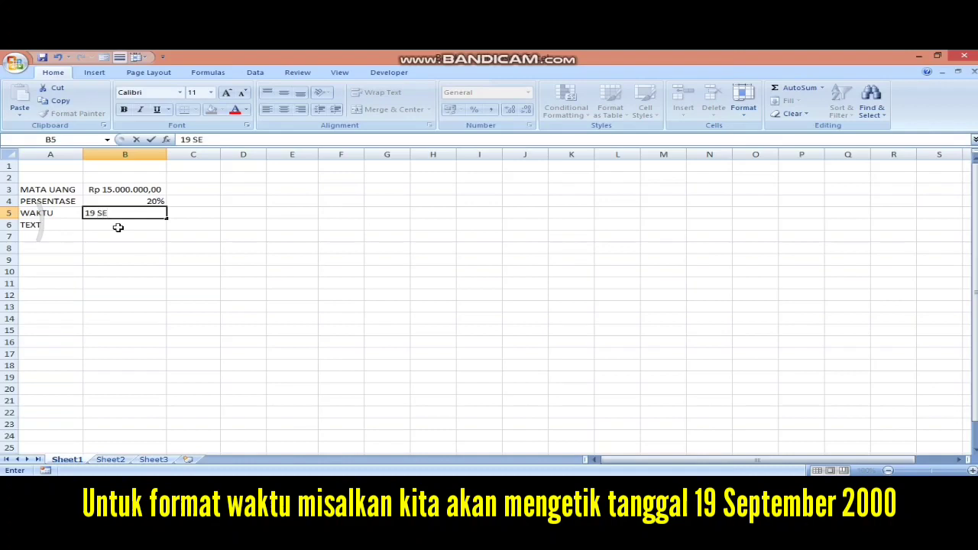
type("PTEMBE")
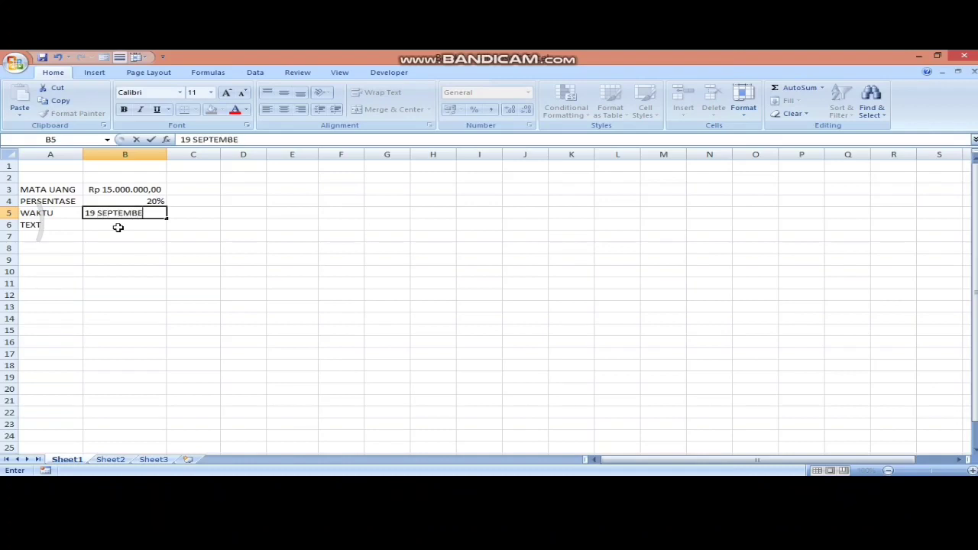
type("R 2000")
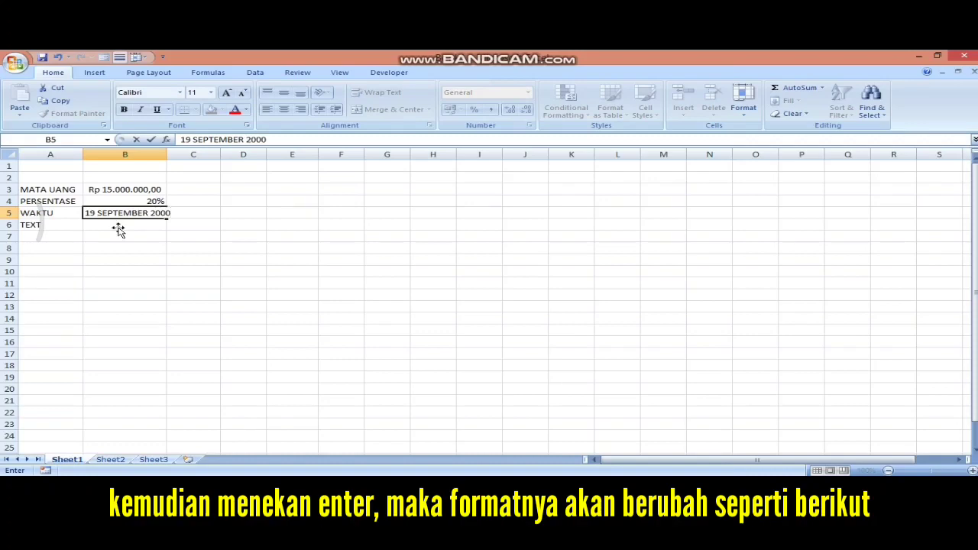
key("Return")
left_click(144, 213)
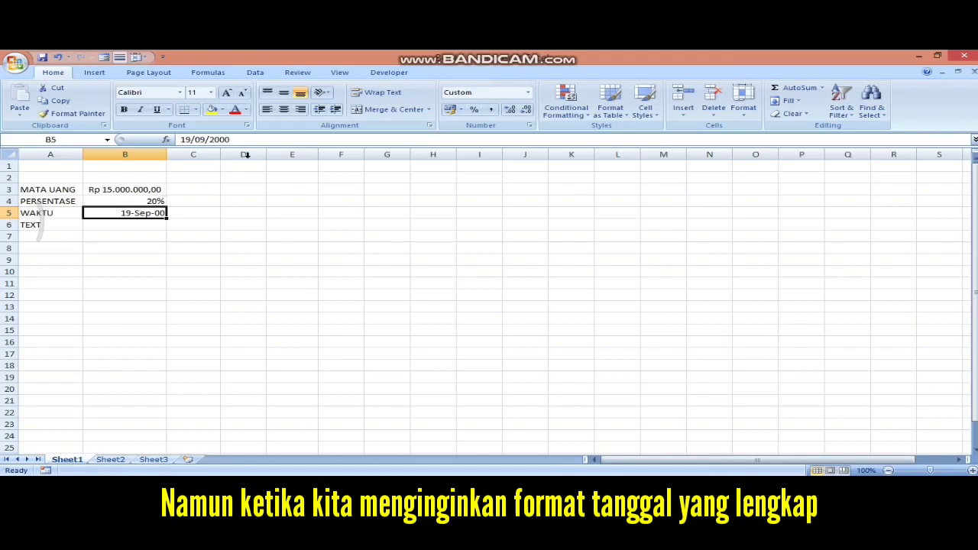
left_click(528, 93)
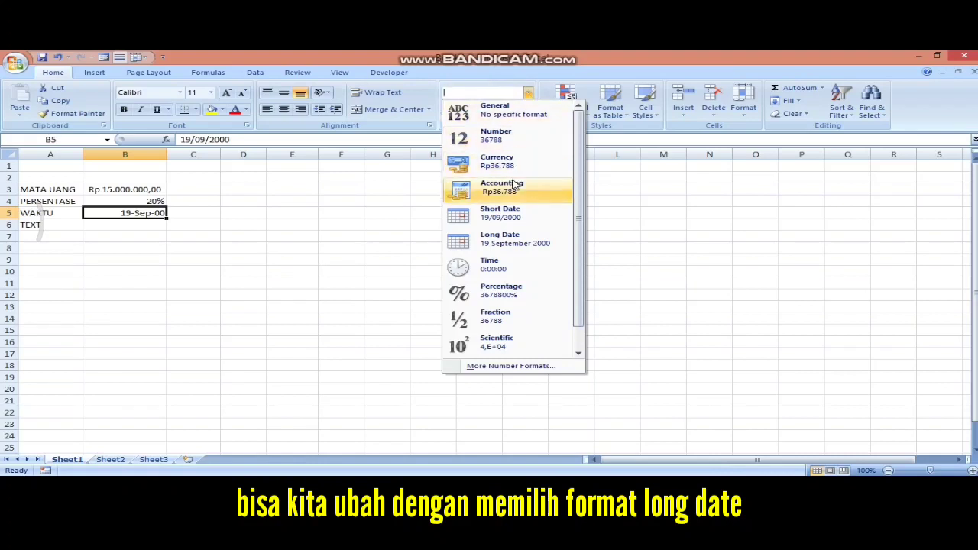
left_click(502, 238)
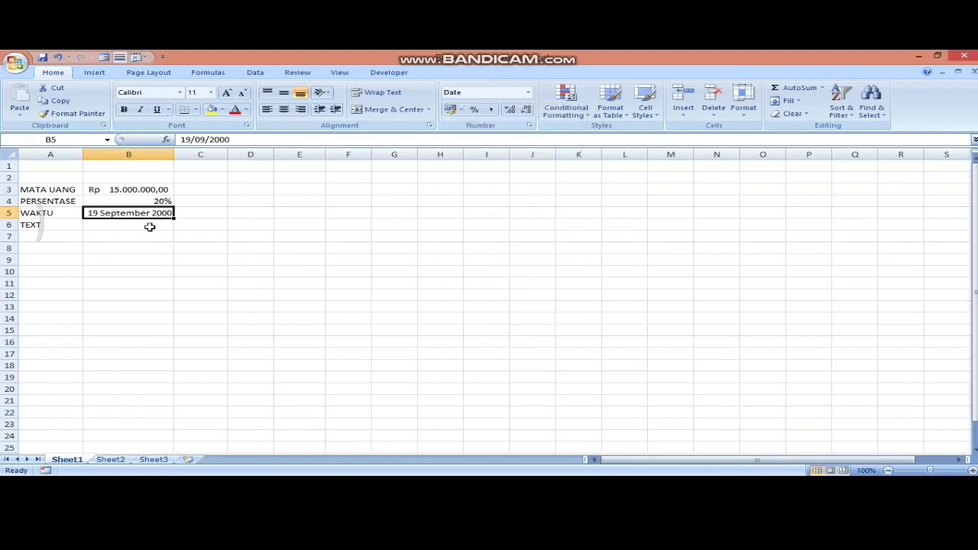
left_click(150, 227)
type("0157")
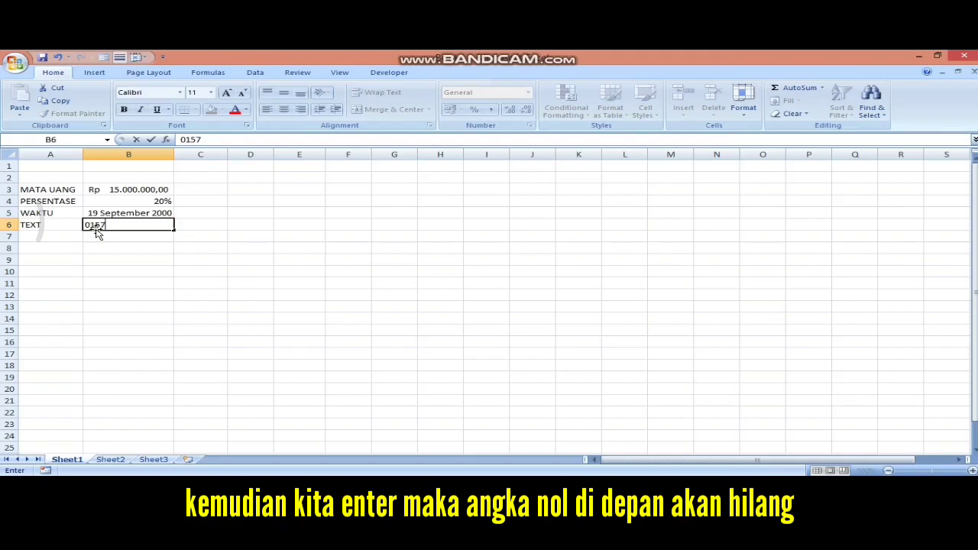
- Format B6 as Text and re-enter 0157 so the leading zero stays
key("Return")
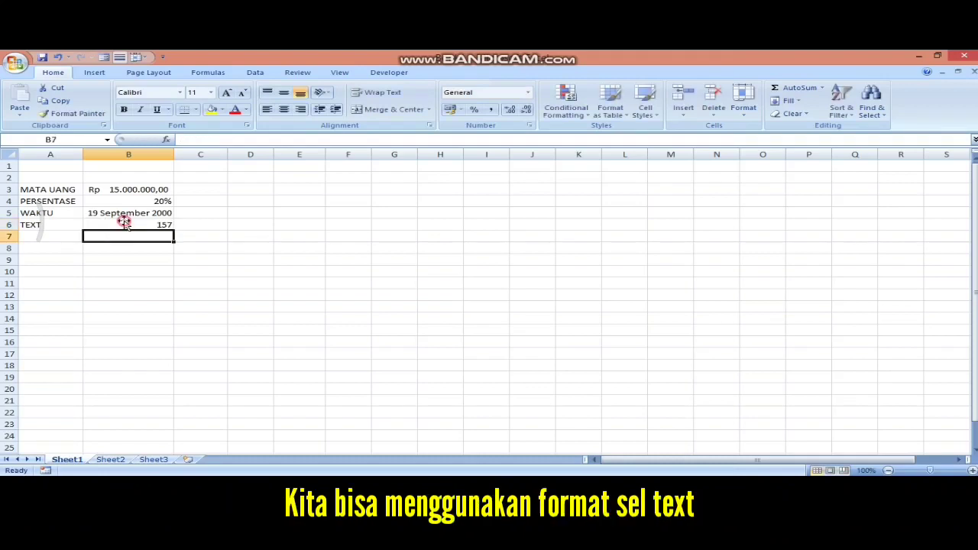
left_click(124, 223)
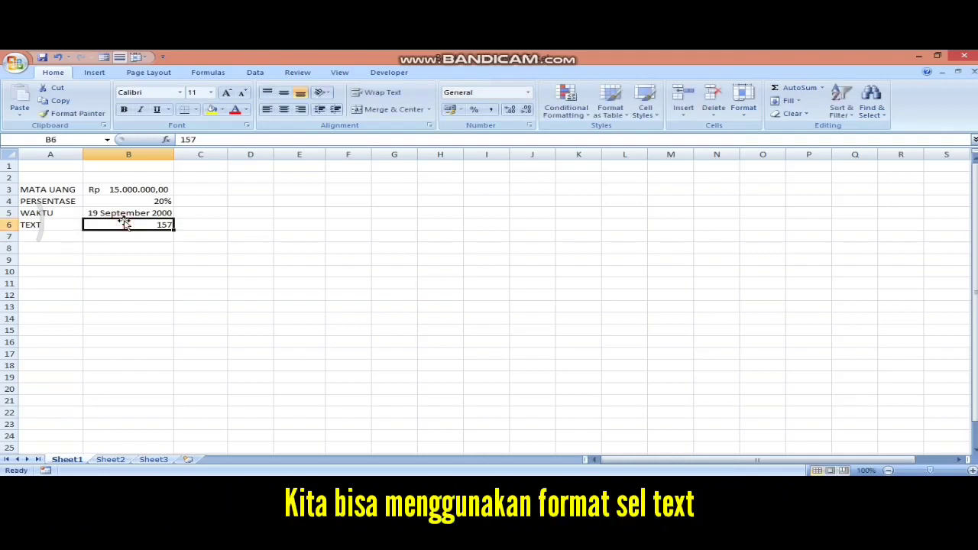
left_click(528, 92)
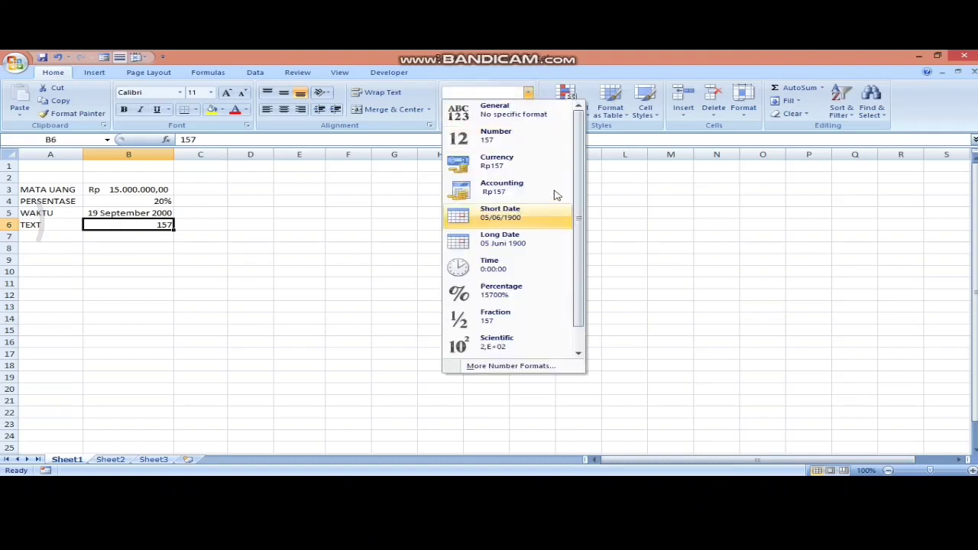
scroll(535, 332, "down", 1)
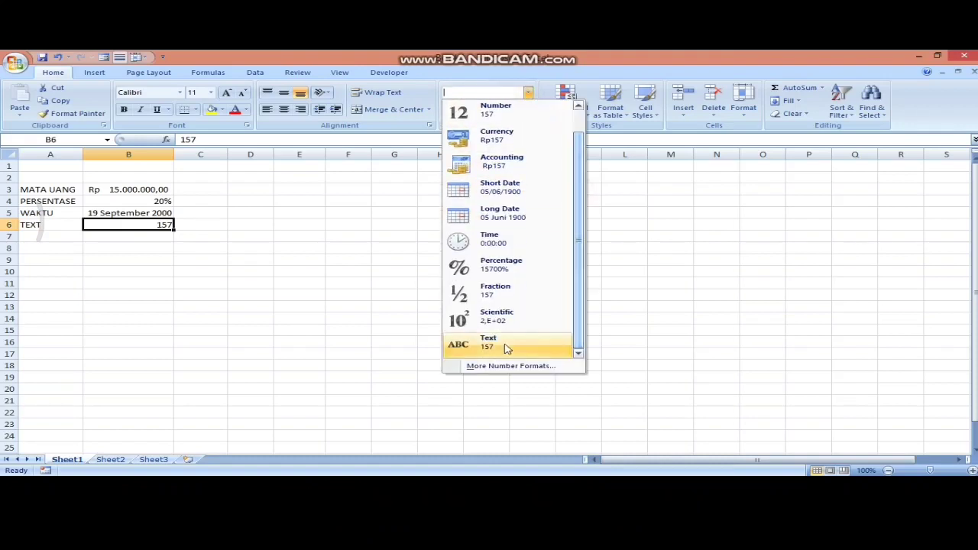
left_click(504, 346)
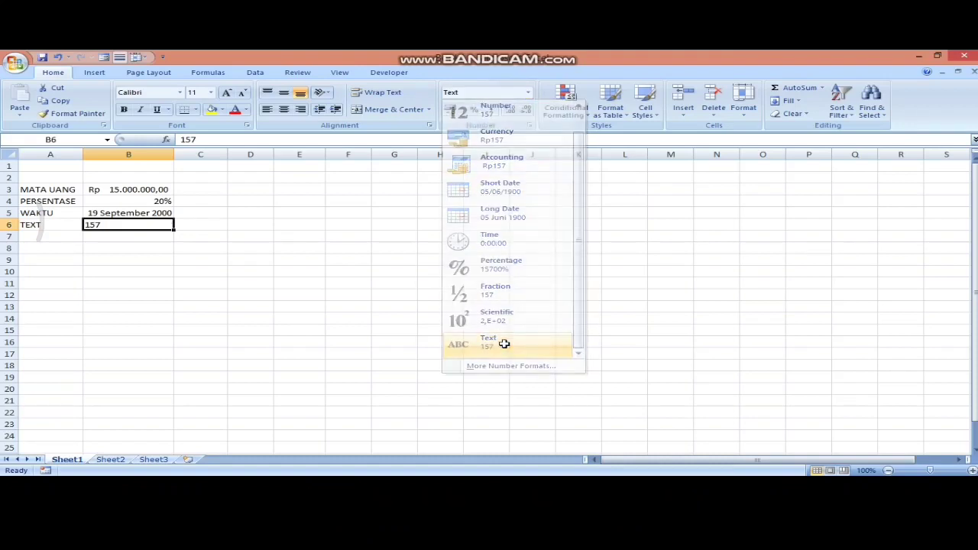
left_click(142, 227)
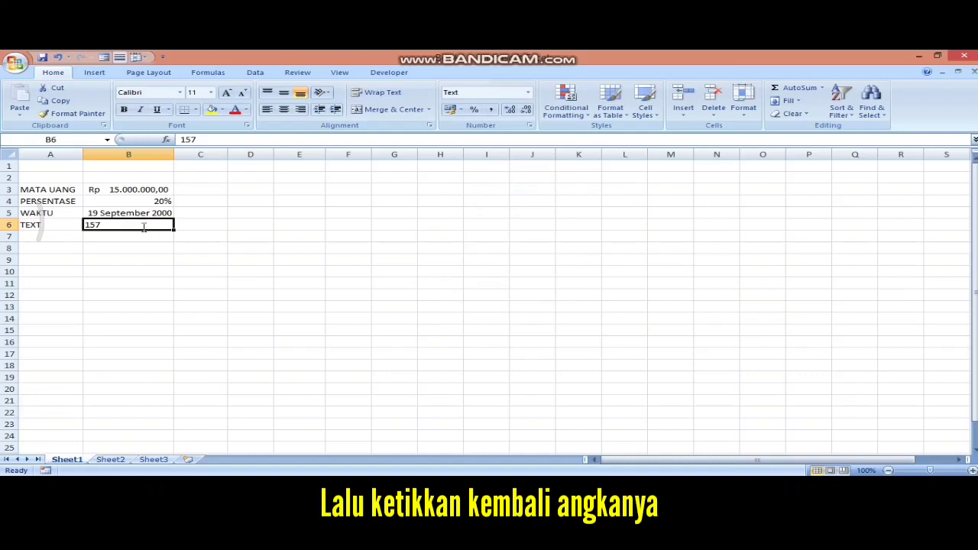
type("0157")
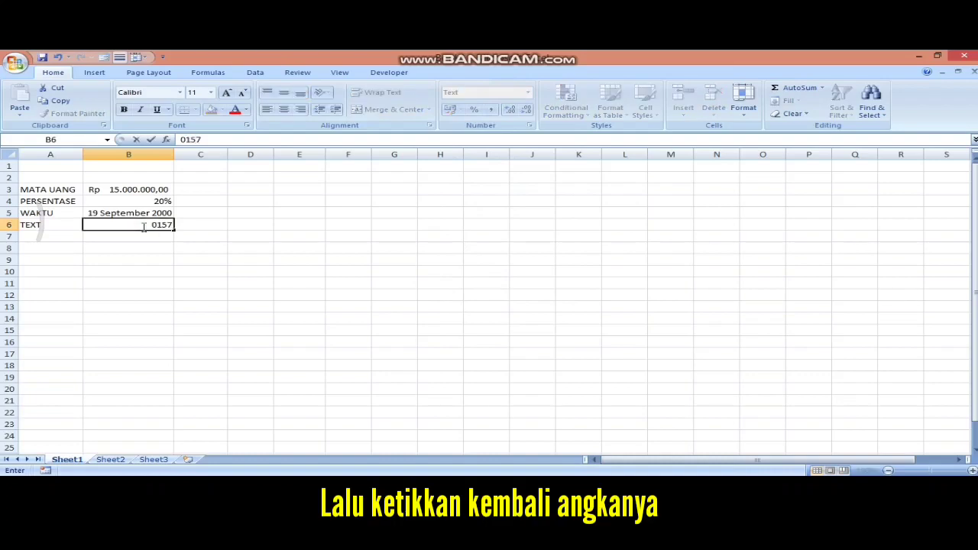
key("Return")
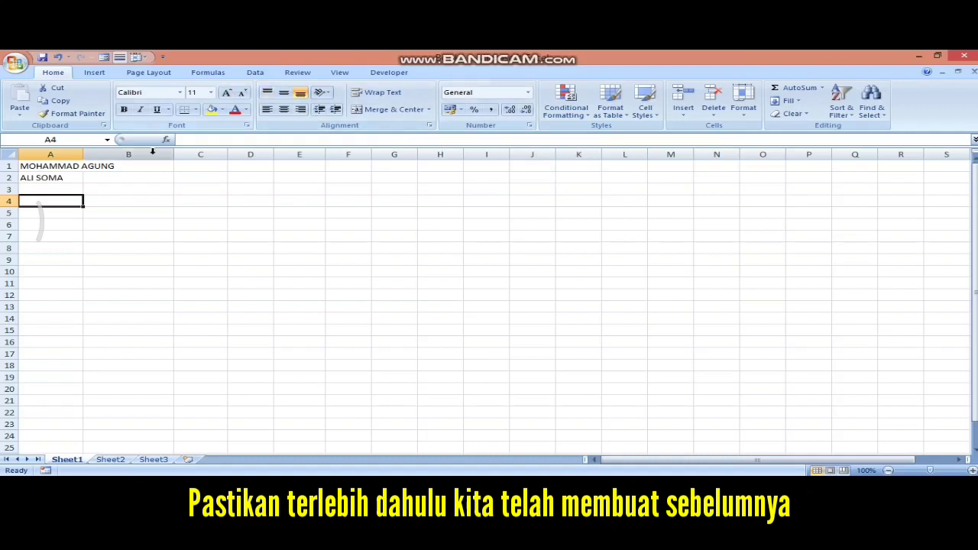
- Add a New Comment reading HHHH to cell A1 from the Review tab
left_click(48, 165)
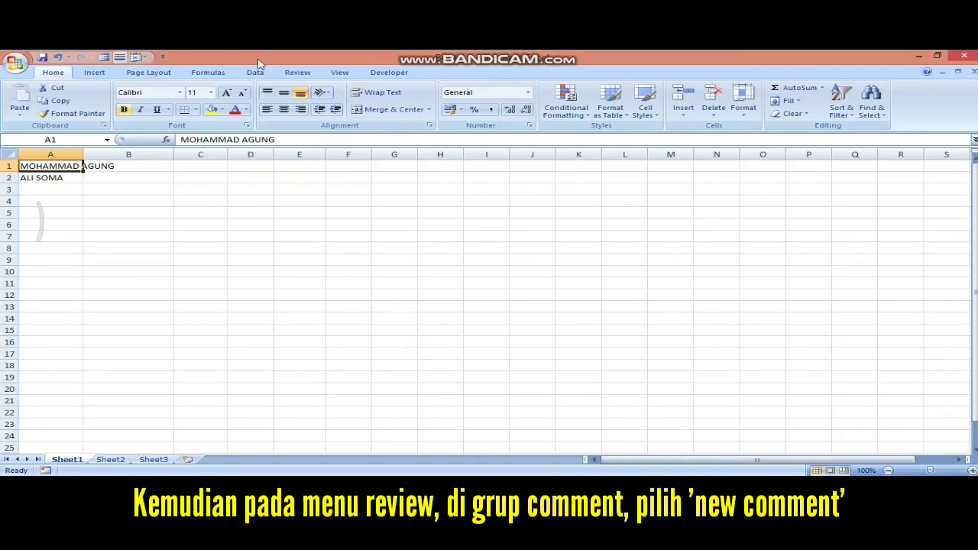
left_click(298, 72)
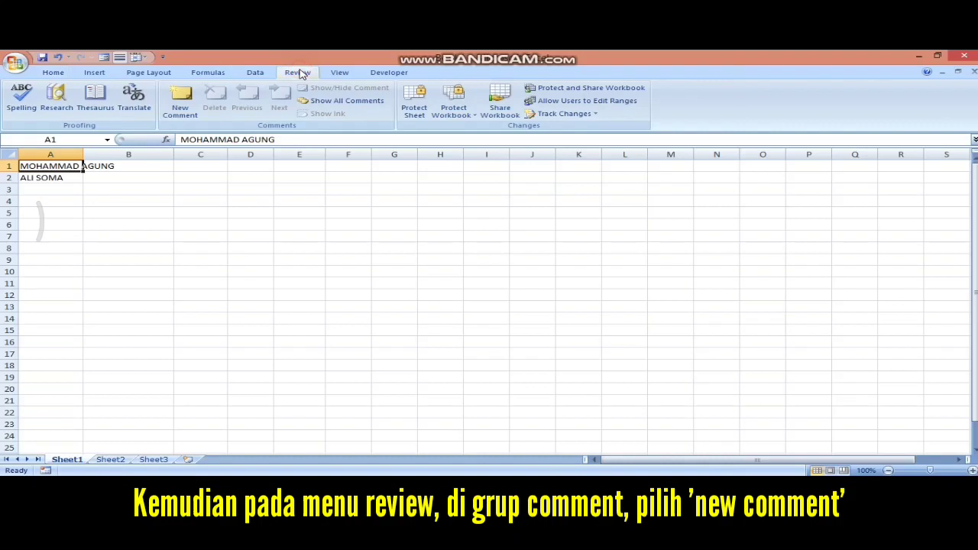
left_click(180, 93)
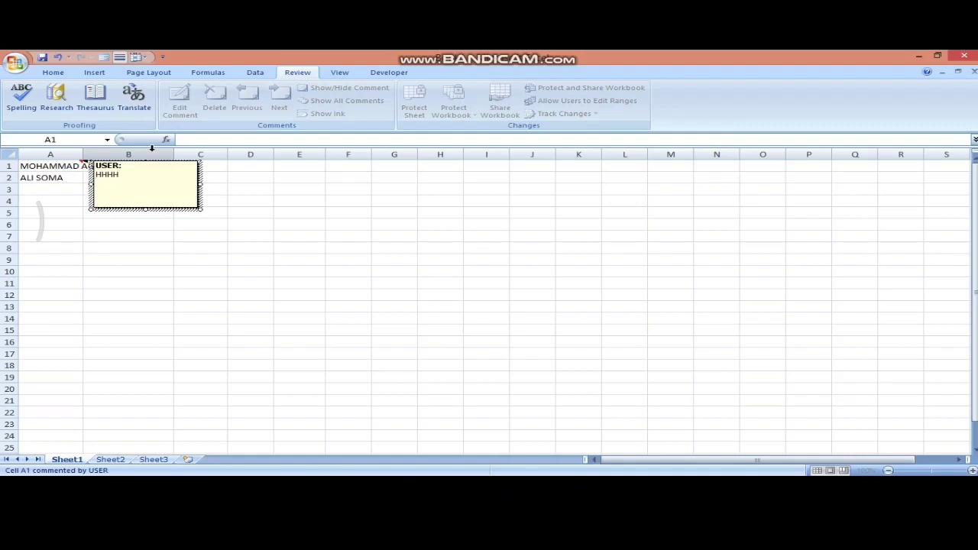
left_click(73, 258)
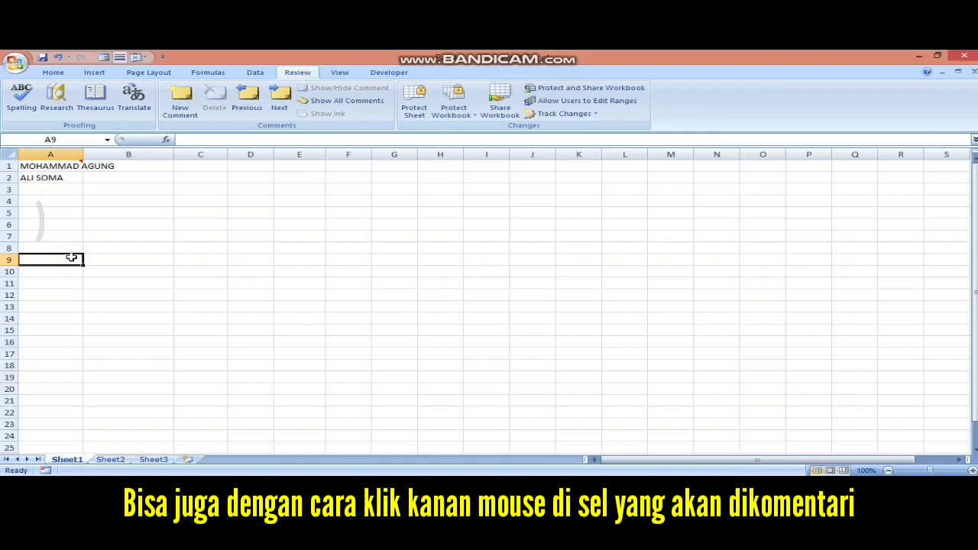
- Insert a comment on A2 via the shortcut menu, then set A1's comment to always show
left_click(60, 178)
right_click(61, 177)
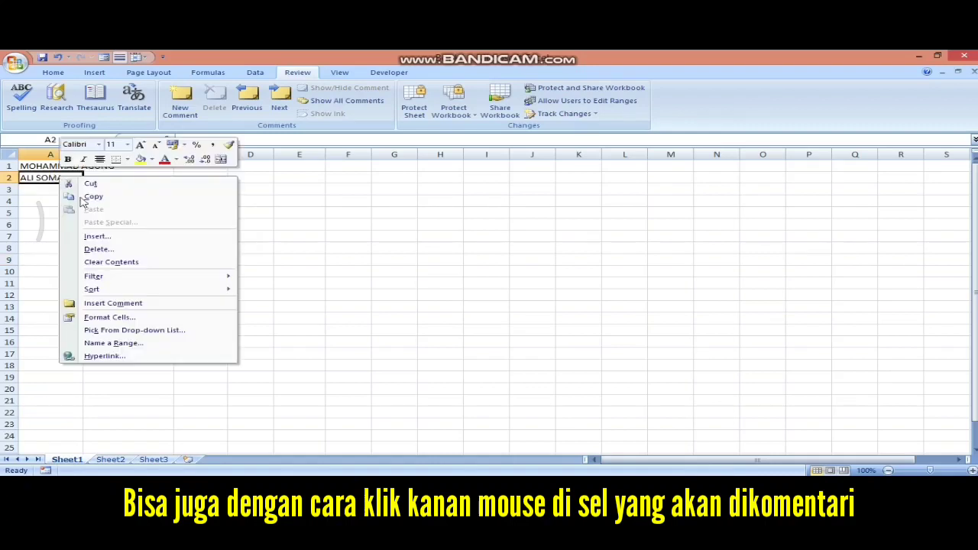
left_click(114, 304)
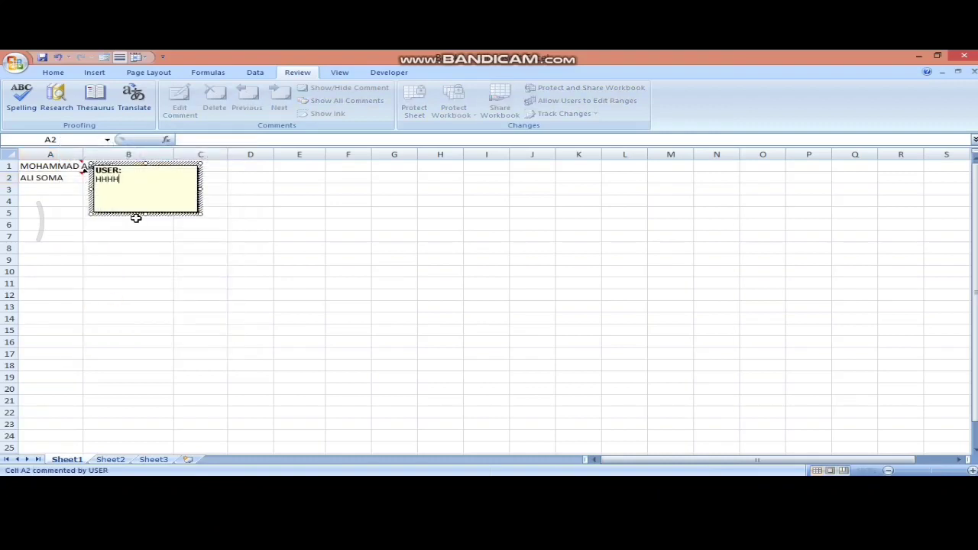
left_click(128, 249)
left_click(67, 165)
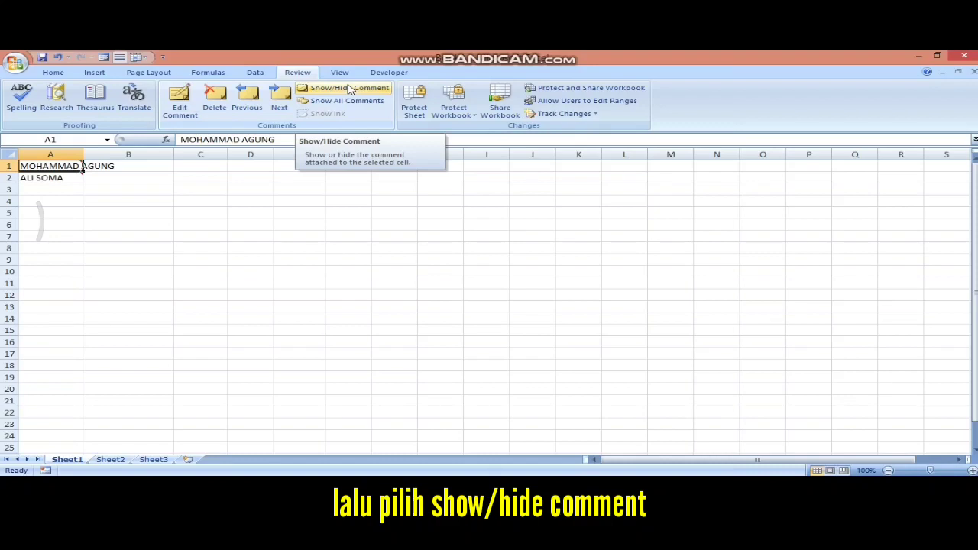
left_click(349, 89)
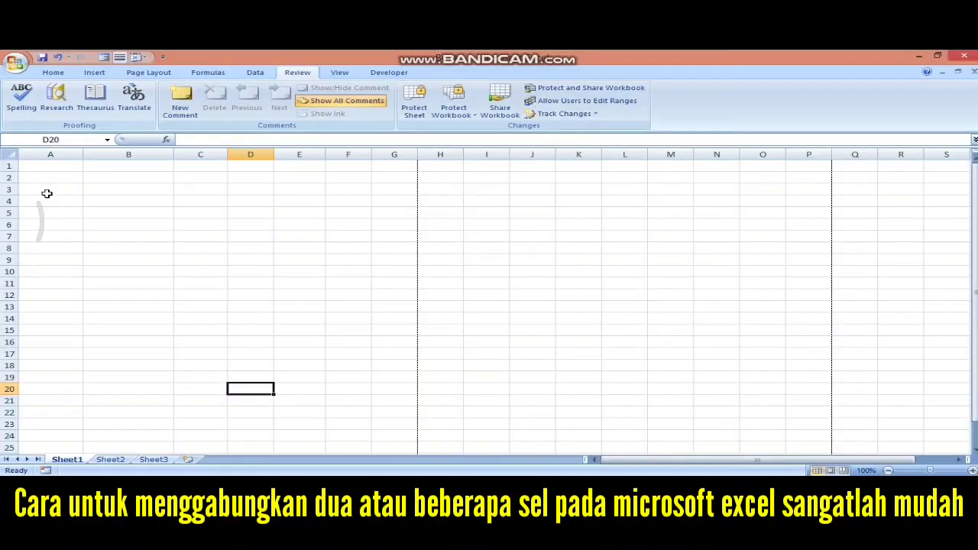
- Merge and center cells A3:B3
left_click(47, 189)
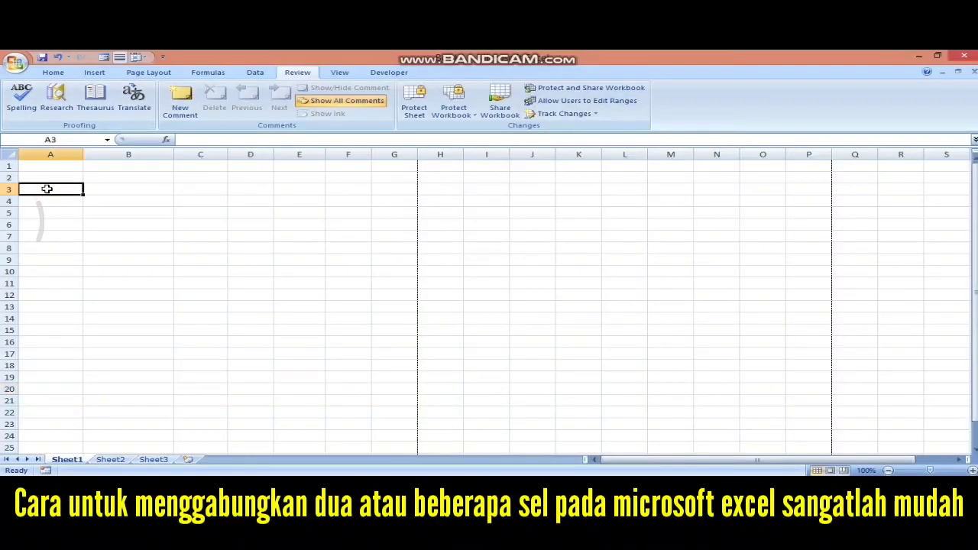
left_click_drag(47, 188, 97, 188)
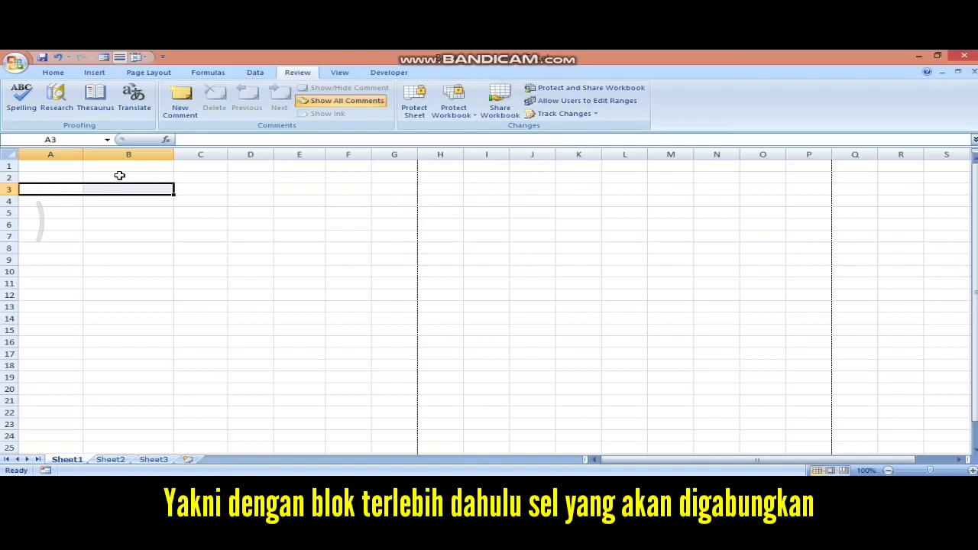
left_click(54, 72)
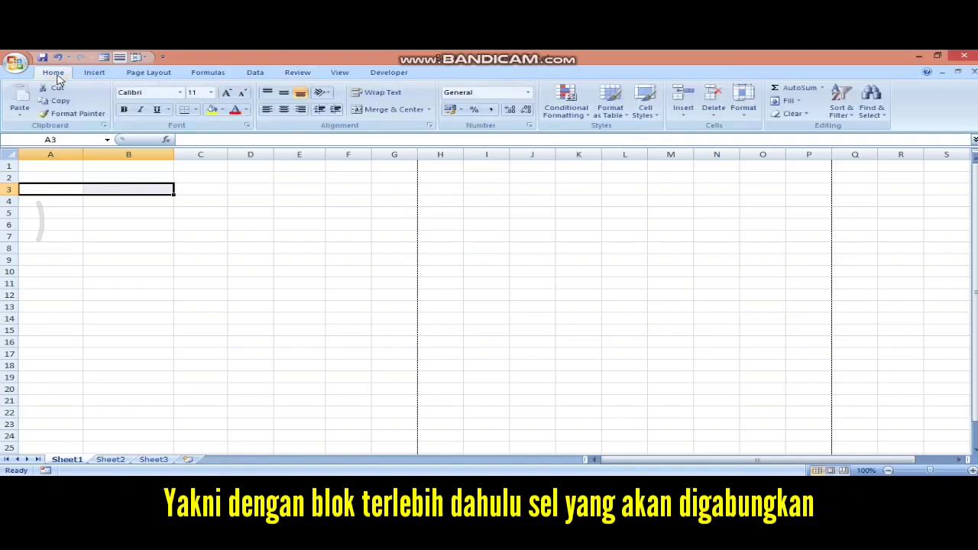
left_click(386, 111)
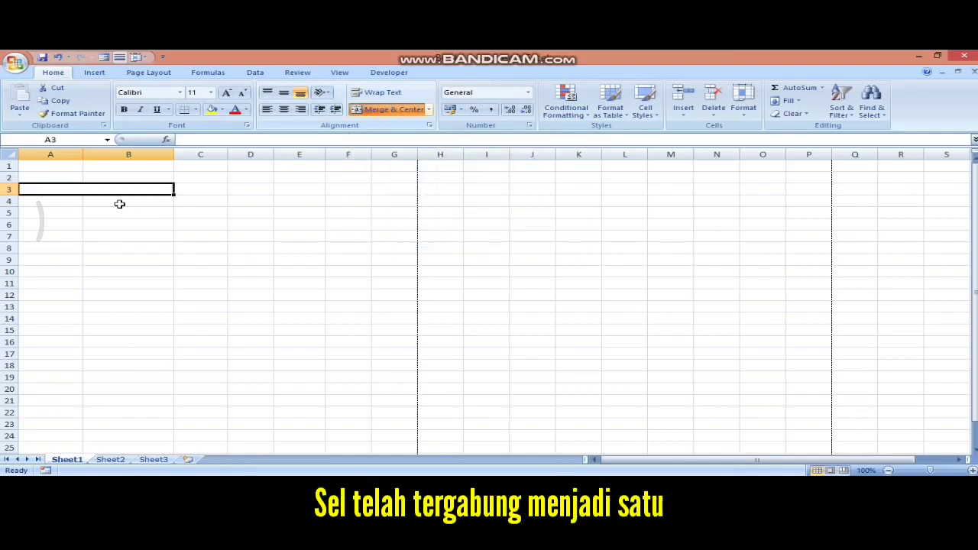
- Merge and center cells A4:C4 as well
left_click(98, 217)
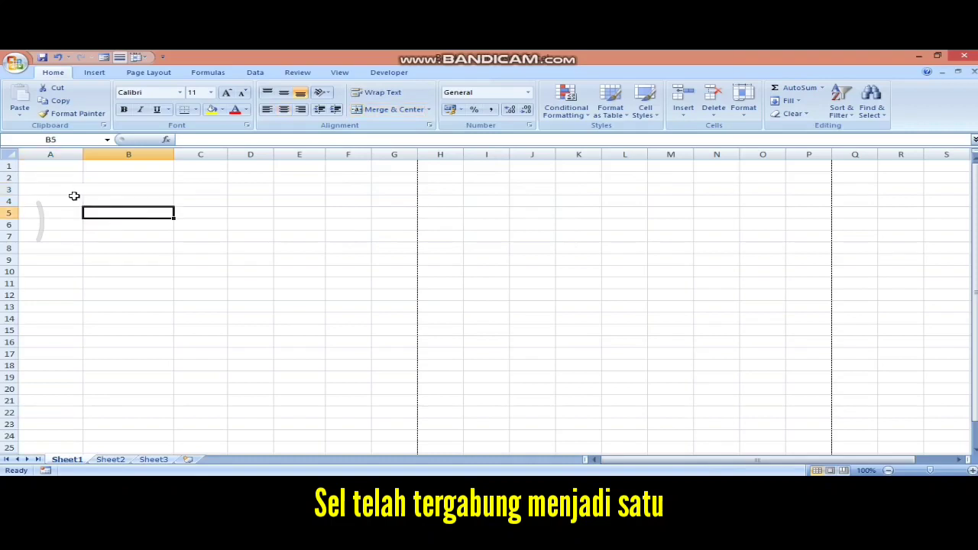
left_click_drag(58, 201, 190, 200)
left_click(388, 110)
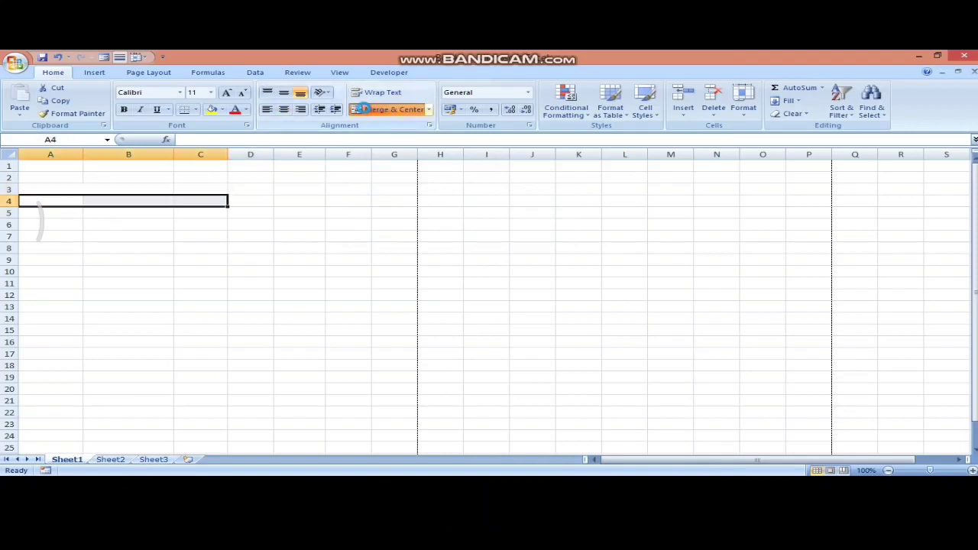
left_click(169, 235)
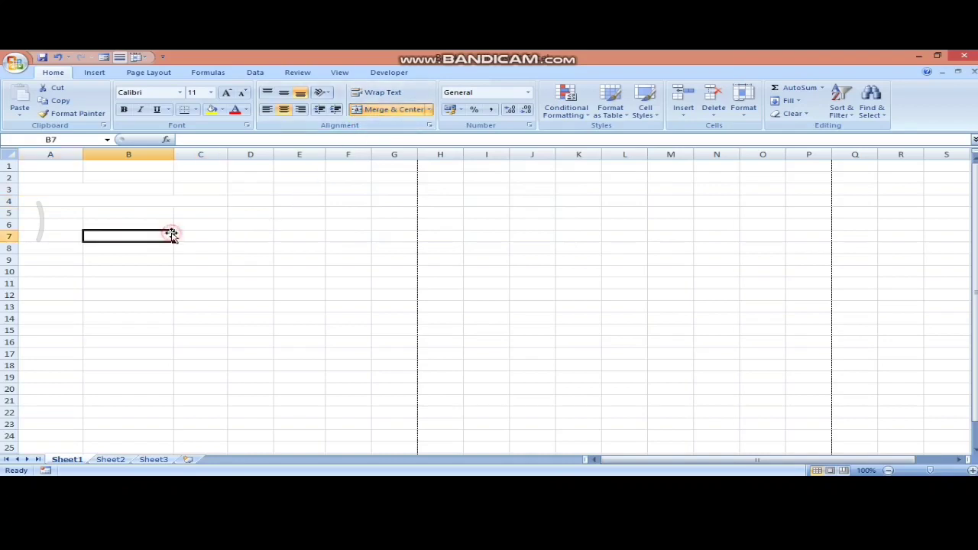